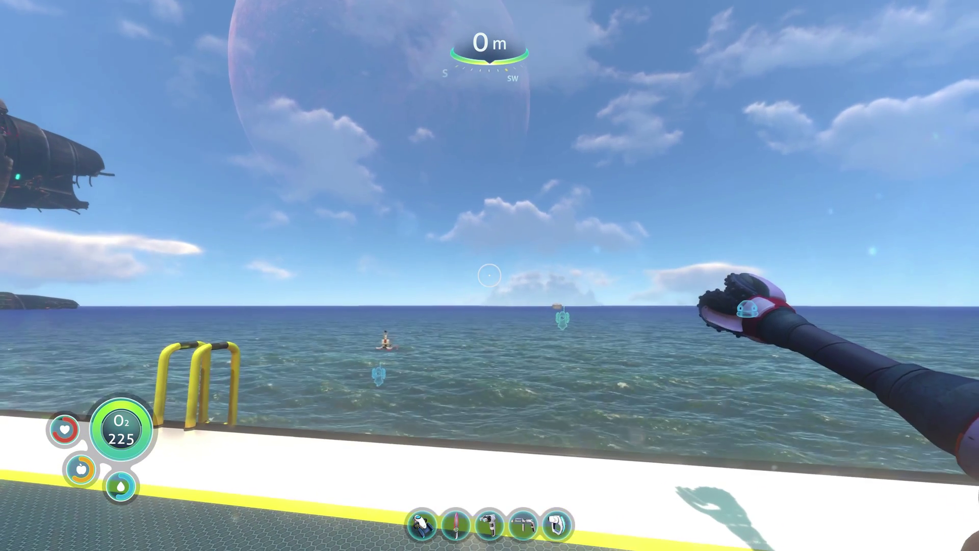
Enable the developer console by clearing the Disable Console option in the debug overlay
key(F1)
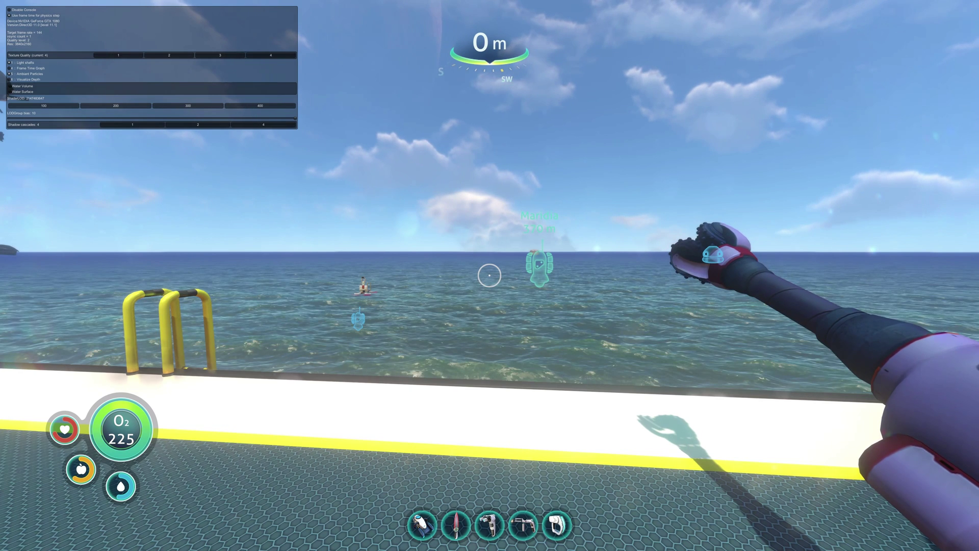
key(F8)
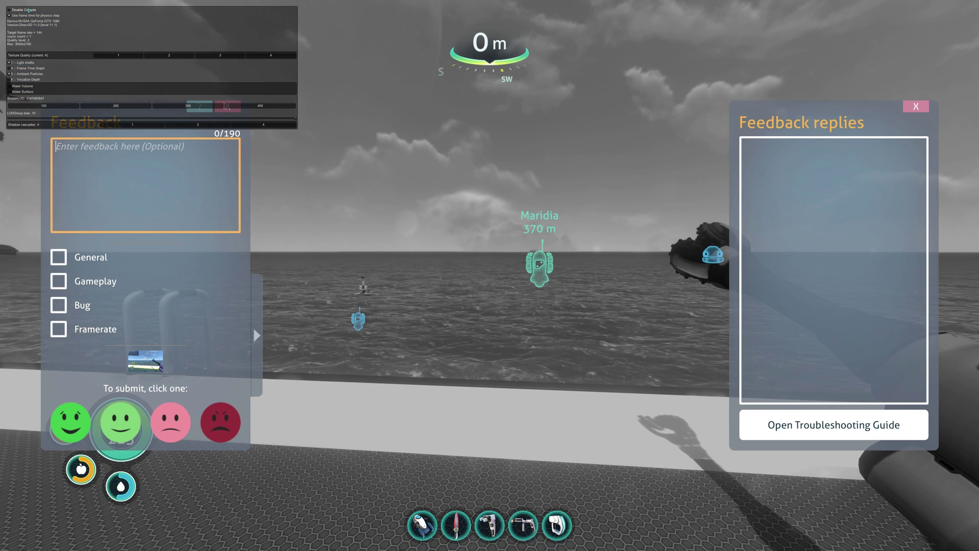
click(10, 15)
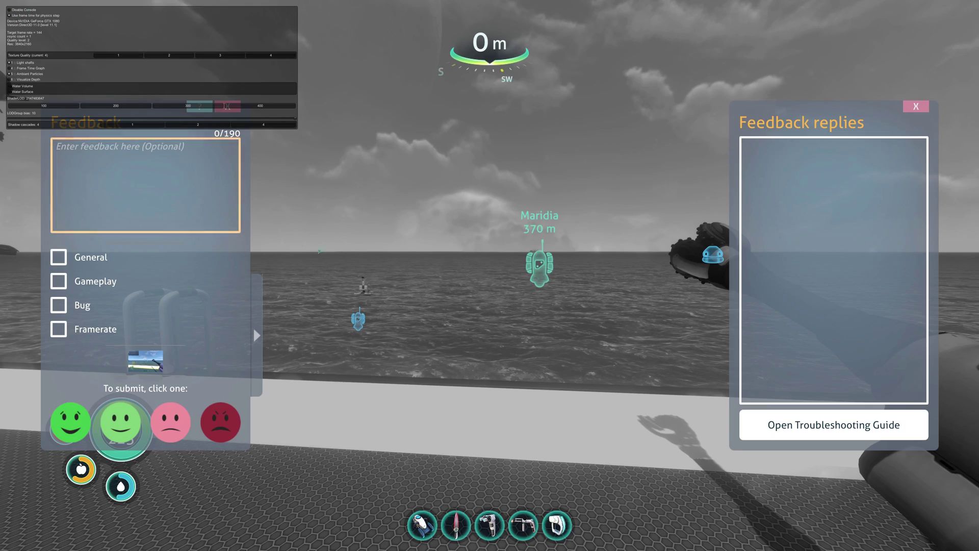
key(F8)
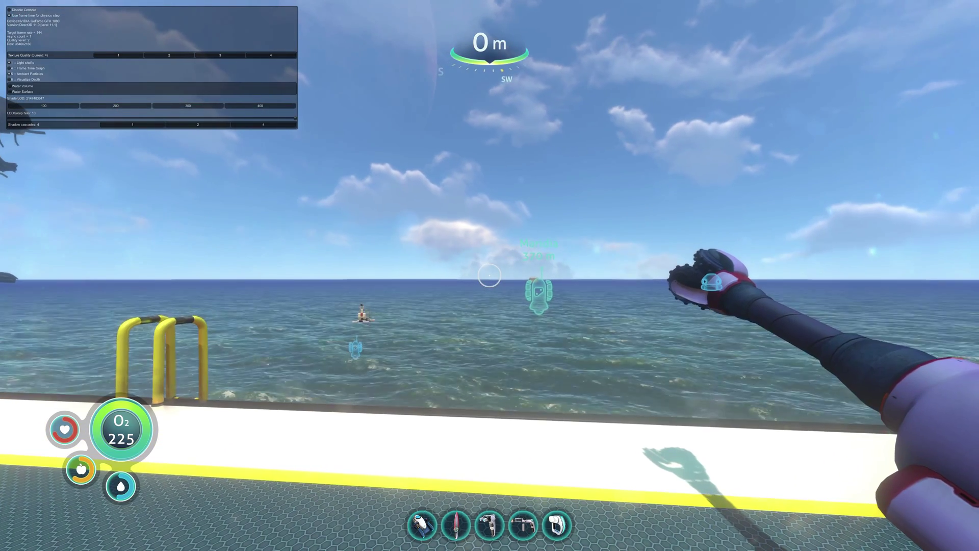
Close the debug overlay and run the freecam console command
key(F3)
key(F3)
key(F3)
key(Return)
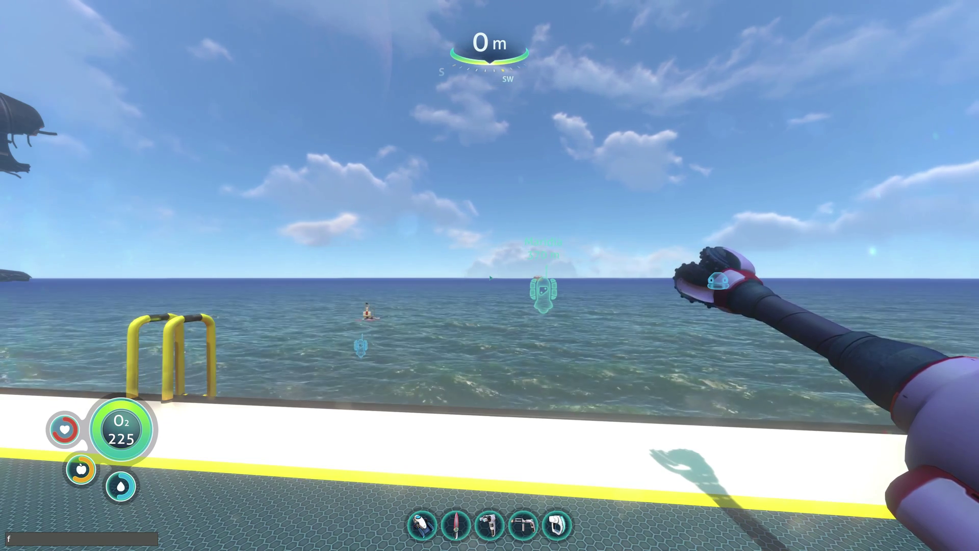
text(freecam)
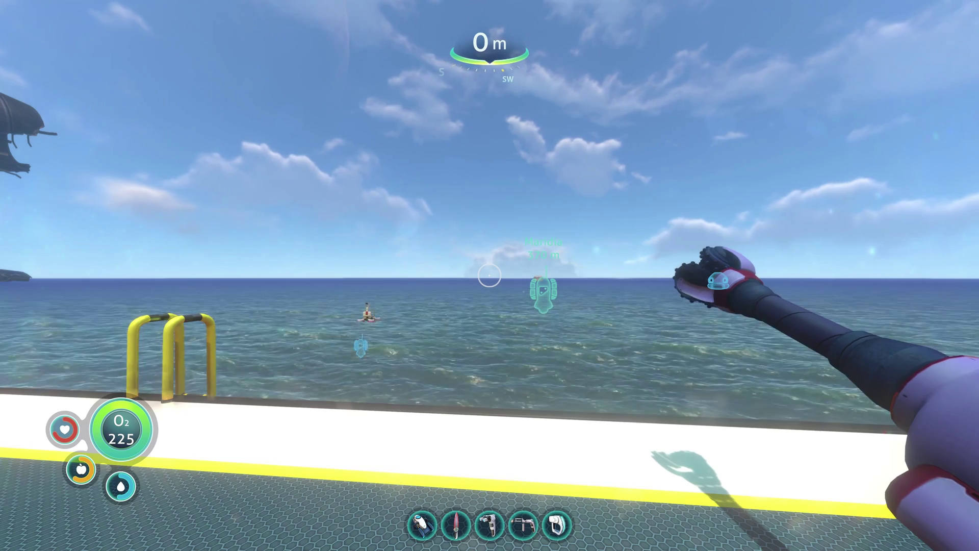
Fly the free camera back off the platform's edge to bring the character, mech suit and rocket into view
key(w)
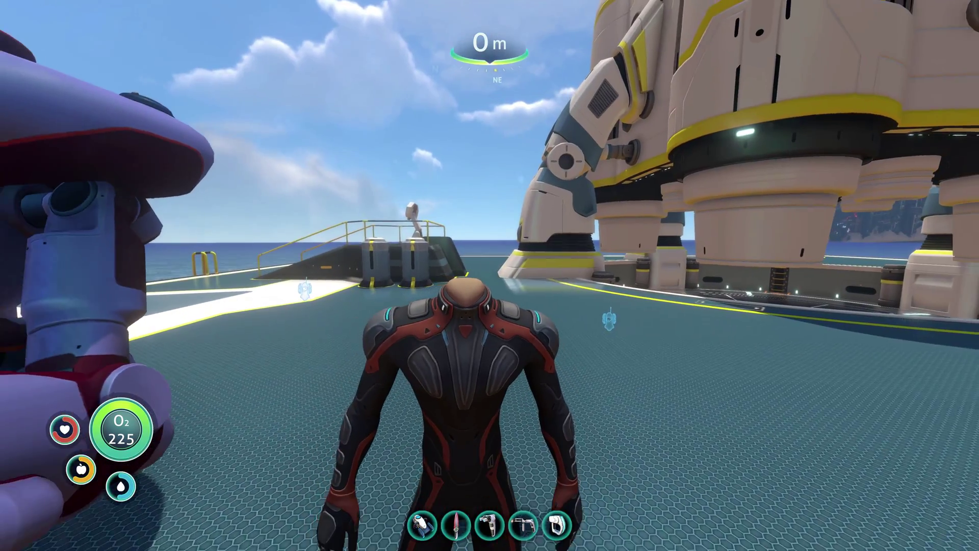
key(s)
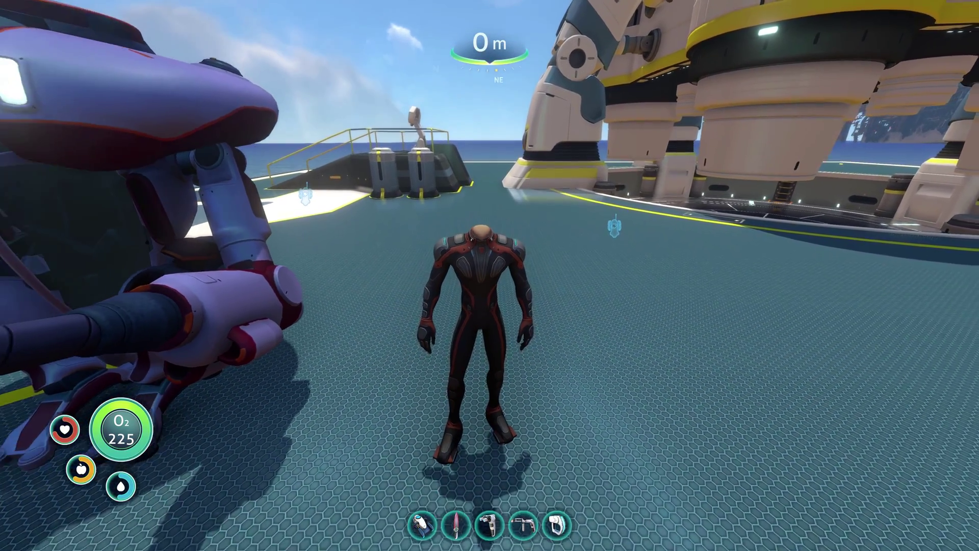
key(s)
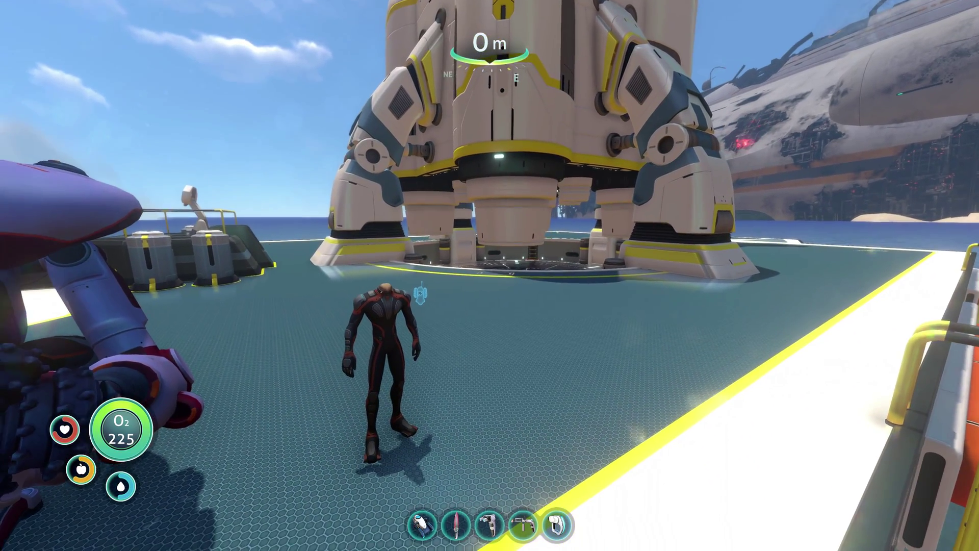
key(s)
key(s)
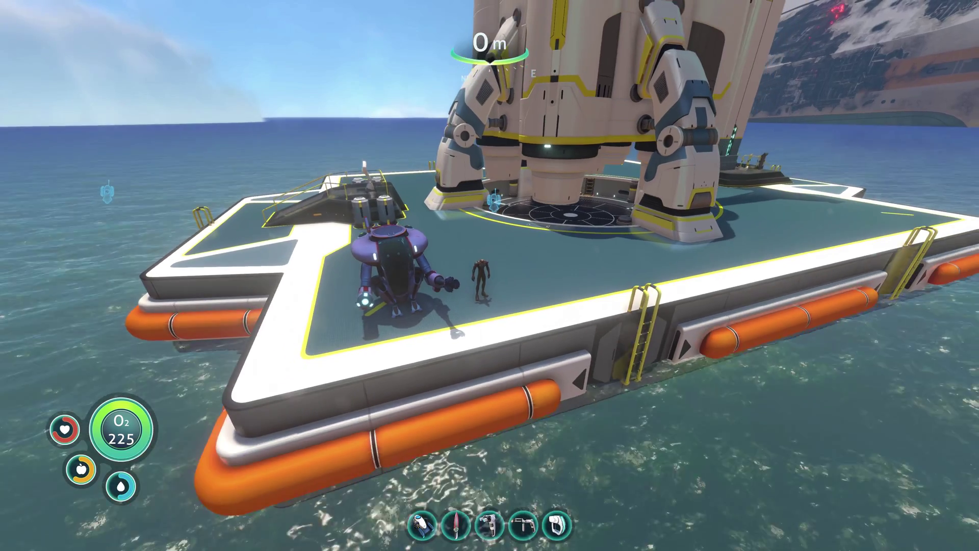
key(w)
key(w)
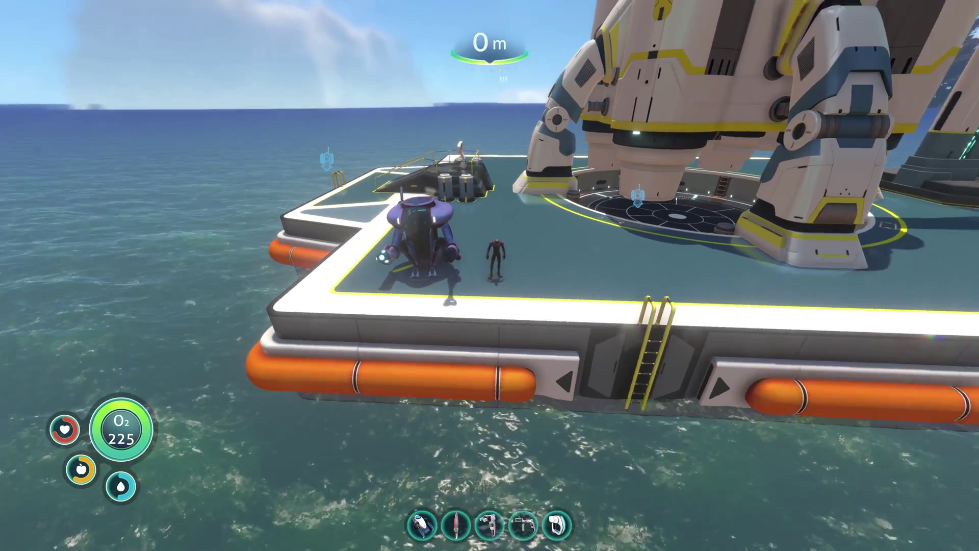
key(s)
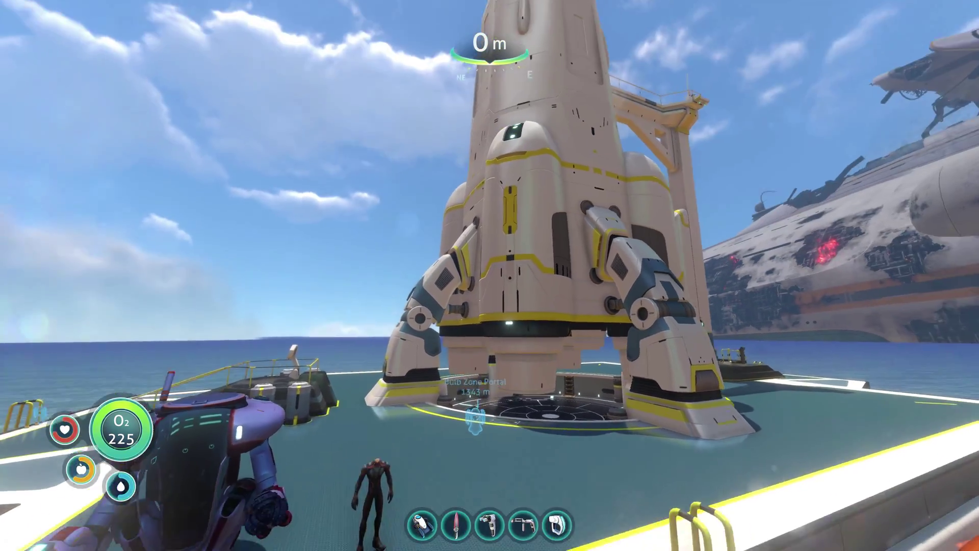
key(s)
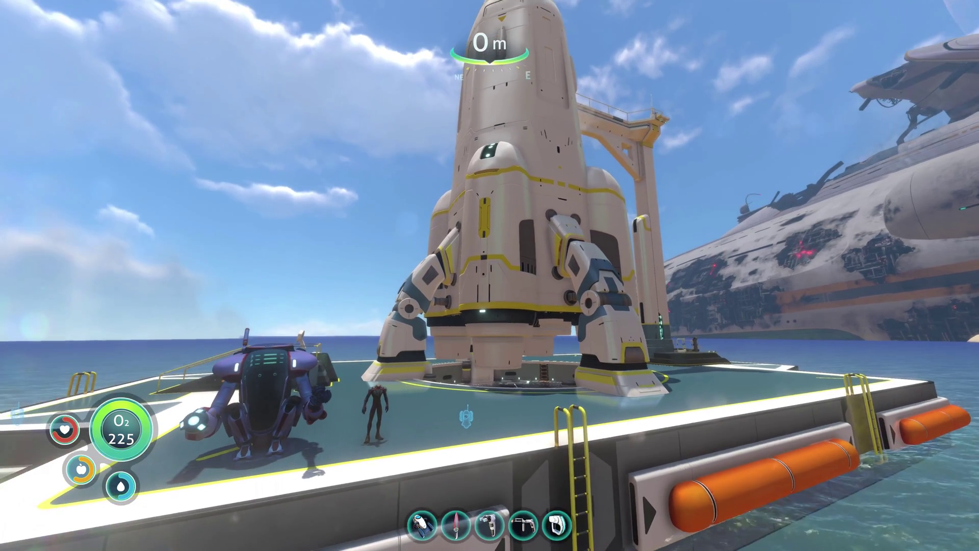
Frame the mech suit and character in front of the whole rocket from a low angle, and hide the HUD
key(a)
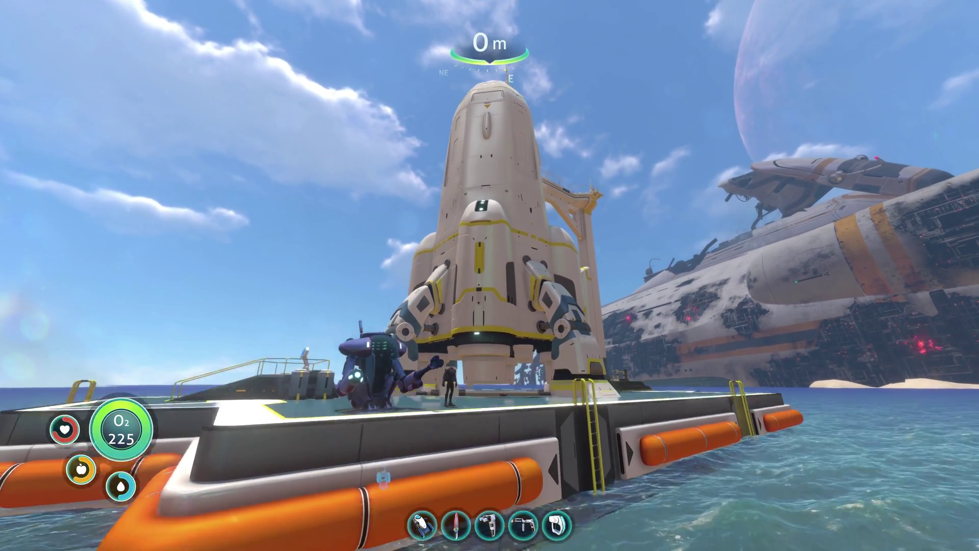
key(w)
key(w)
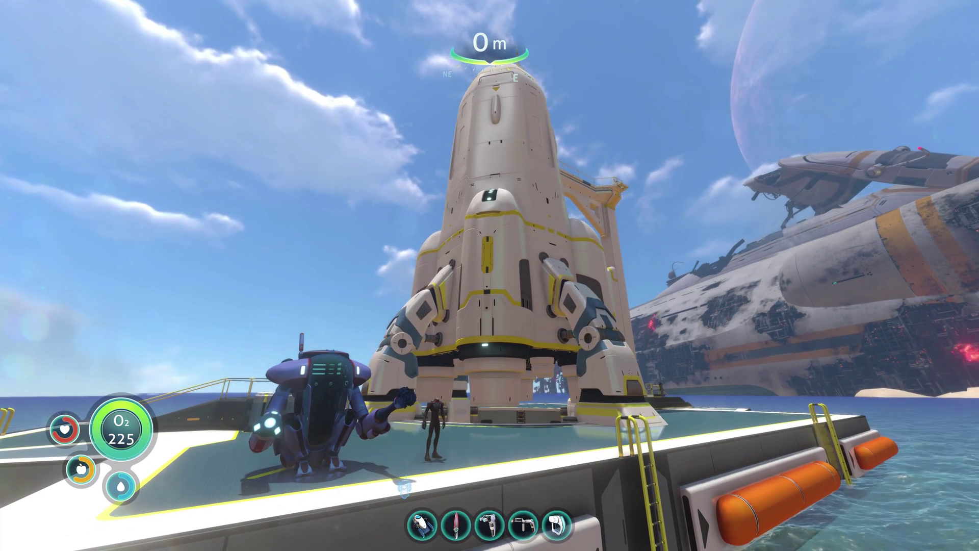
key(a)
key(w)
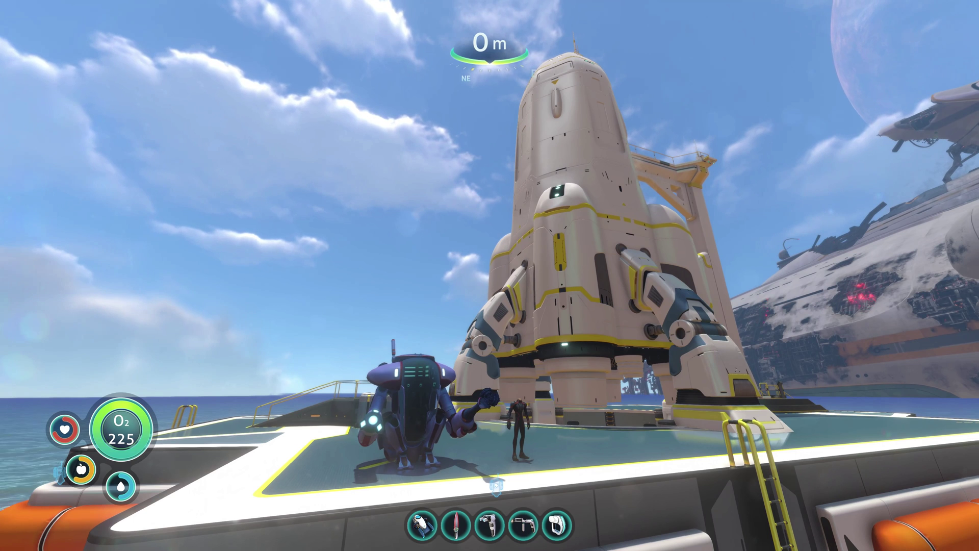
key(d)
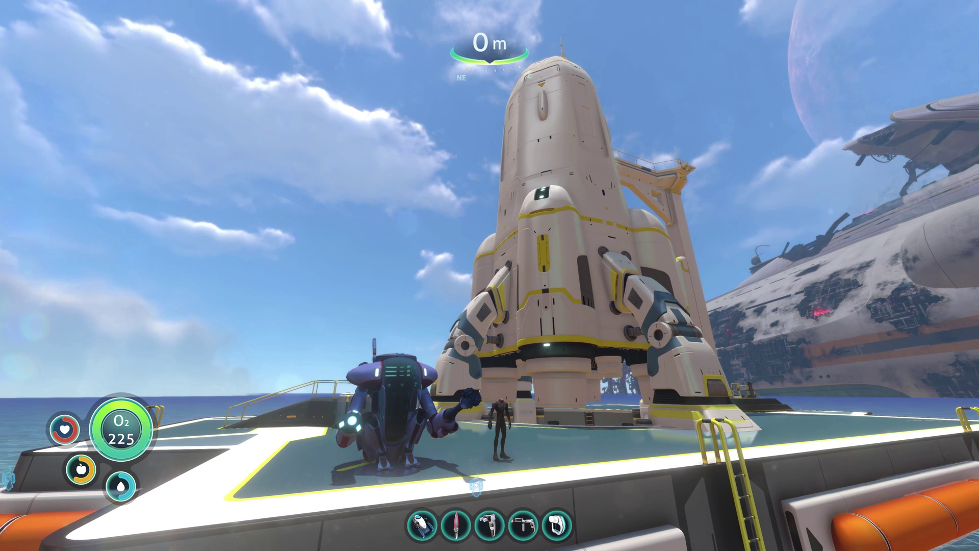
key(d)
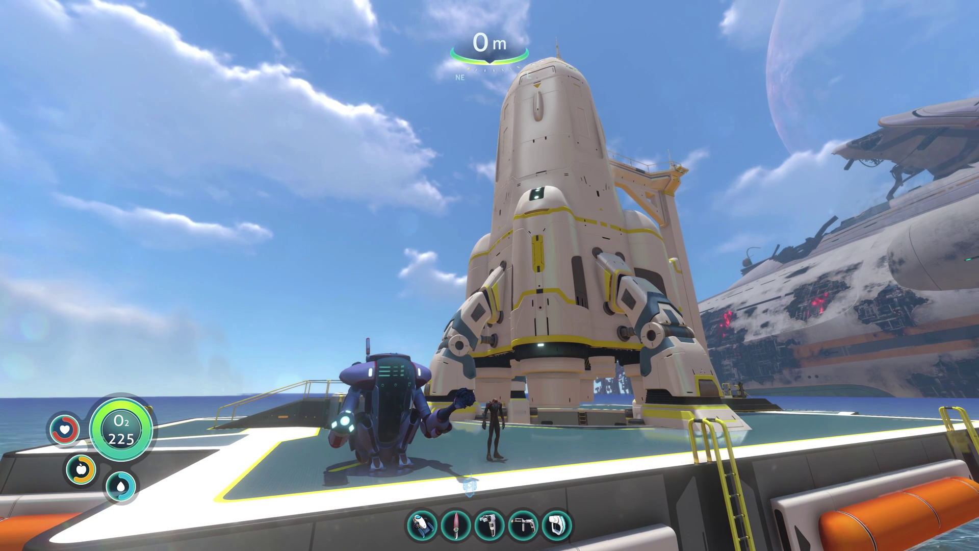
key(d)
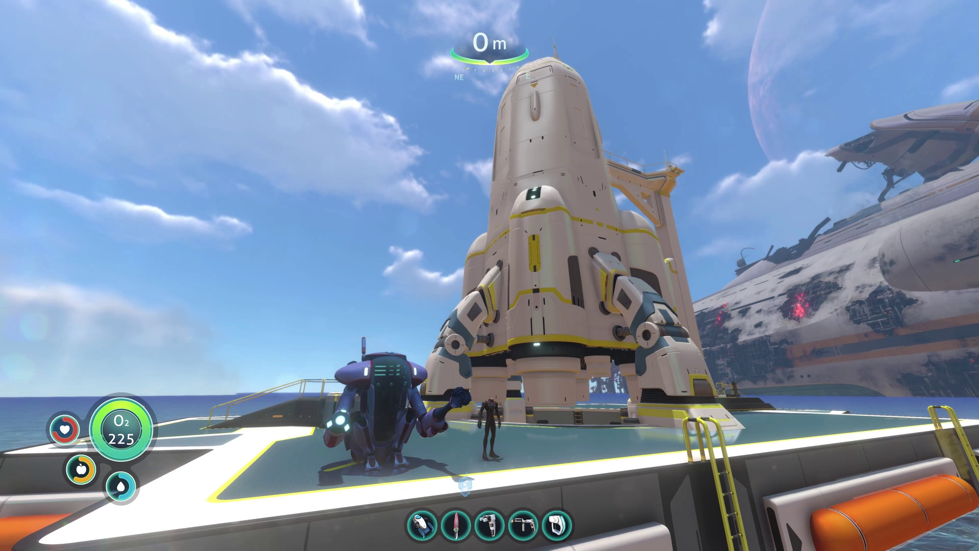
key(d)
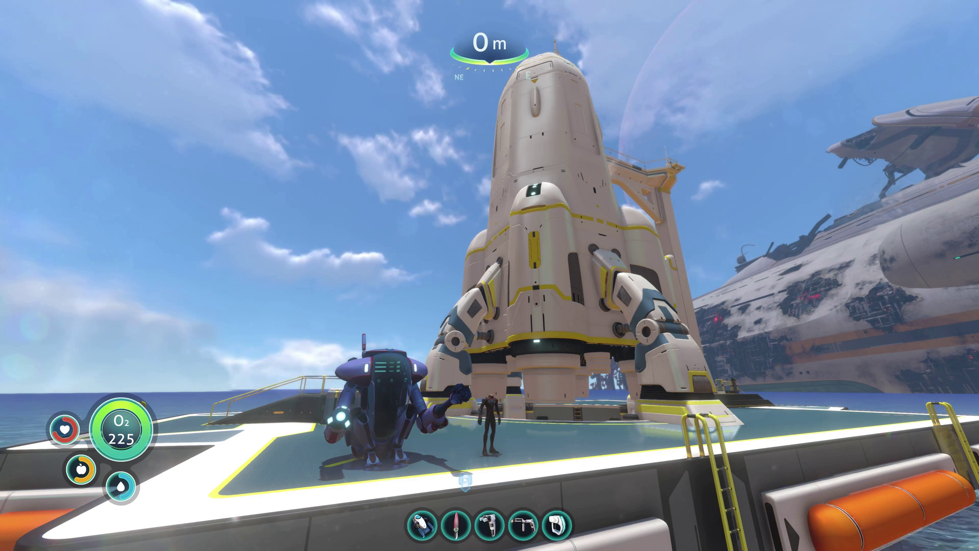
key(F6)
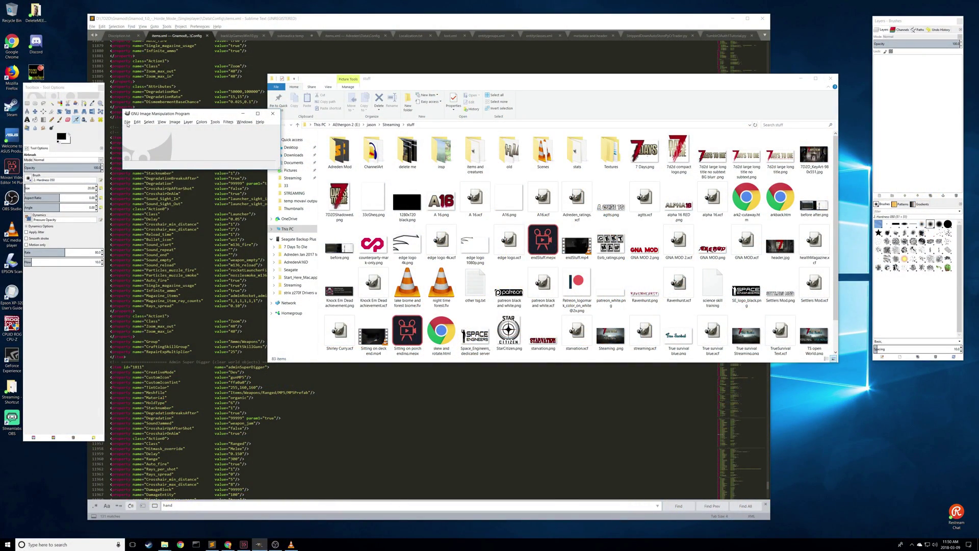
Switch to GIMP and create a new image from the screenshot on the clipboard
click(126, 122)
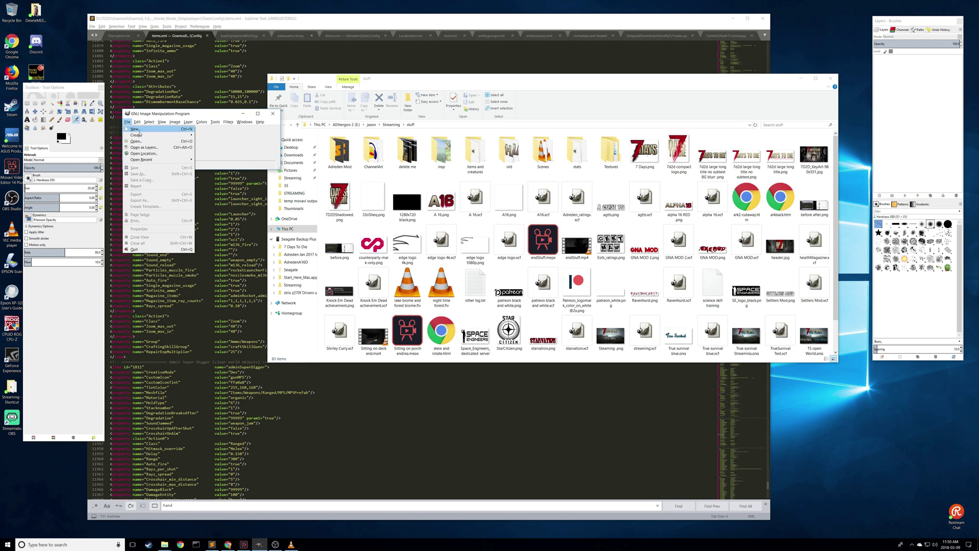
mouse_move(153, 135)
click(222, 140)
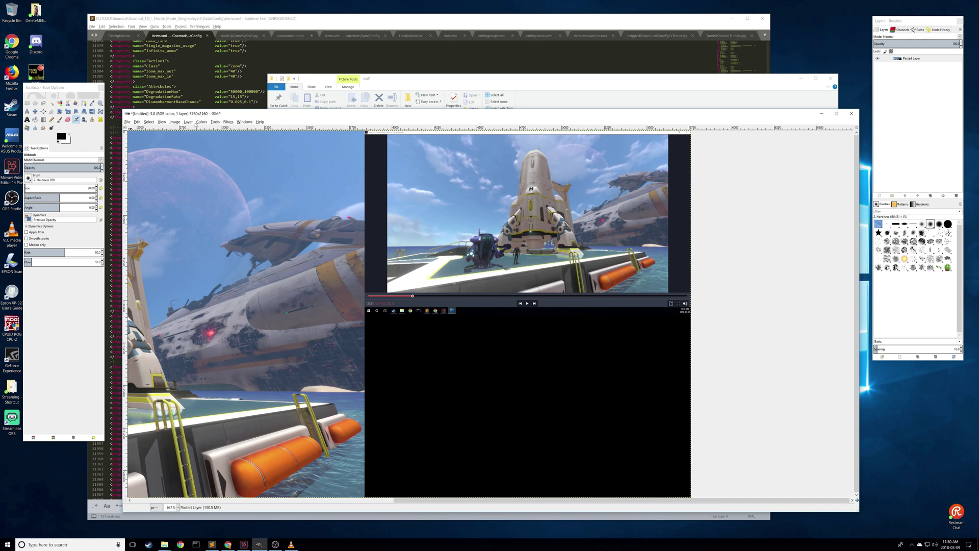
Resize the image canvas to 3840 × 2160 pixels so that only the game screenshot remains
click(171, 123)
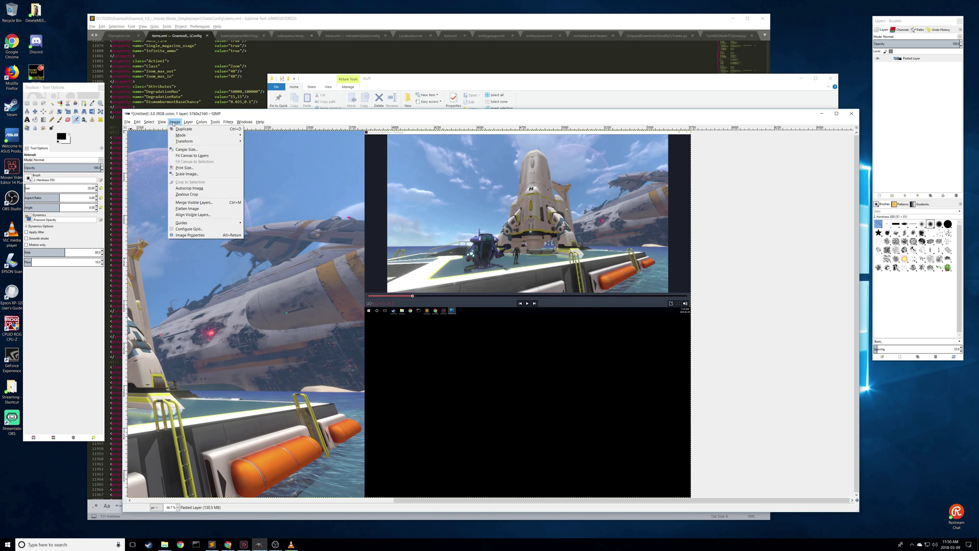
click(185, 149)
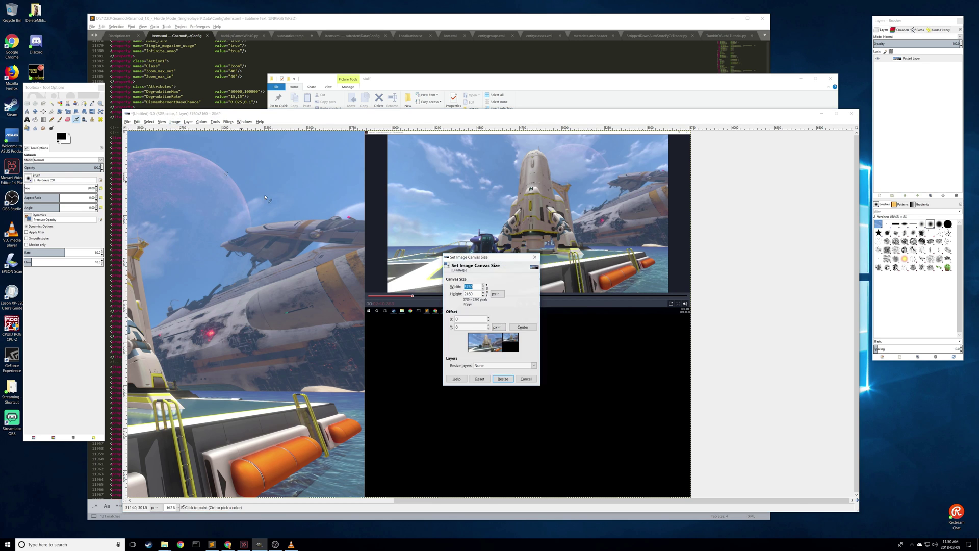
text(3840)
click(475, 319)
click(507, 376)
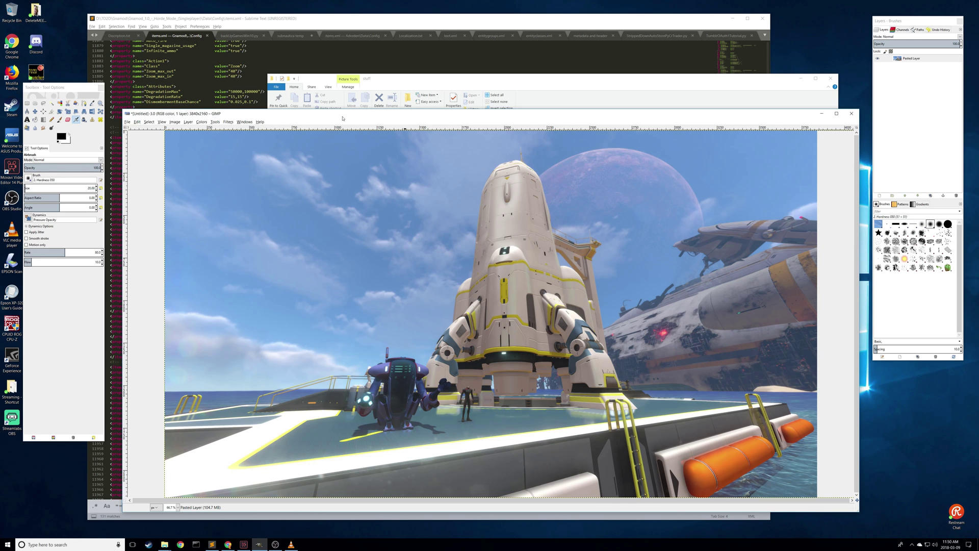
click(127, 122)
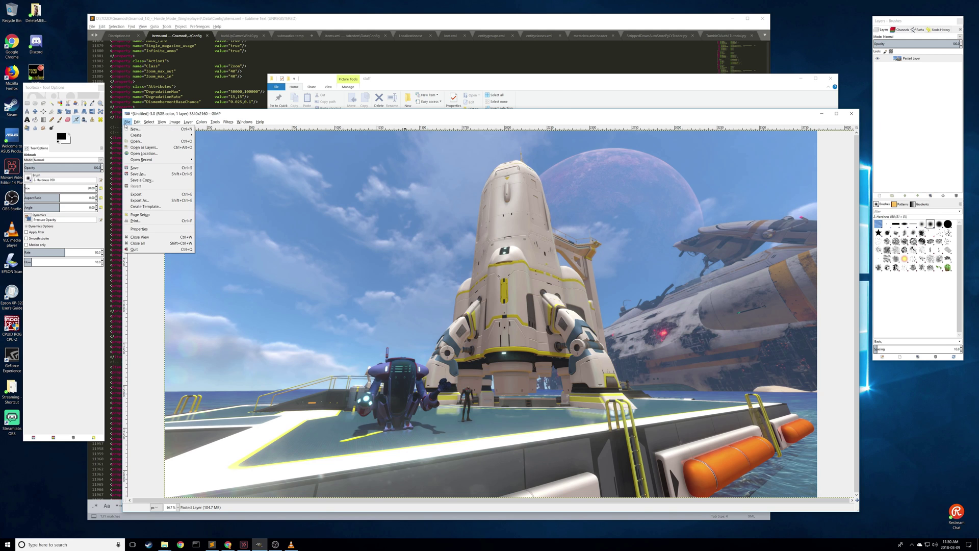
click(146, 186)
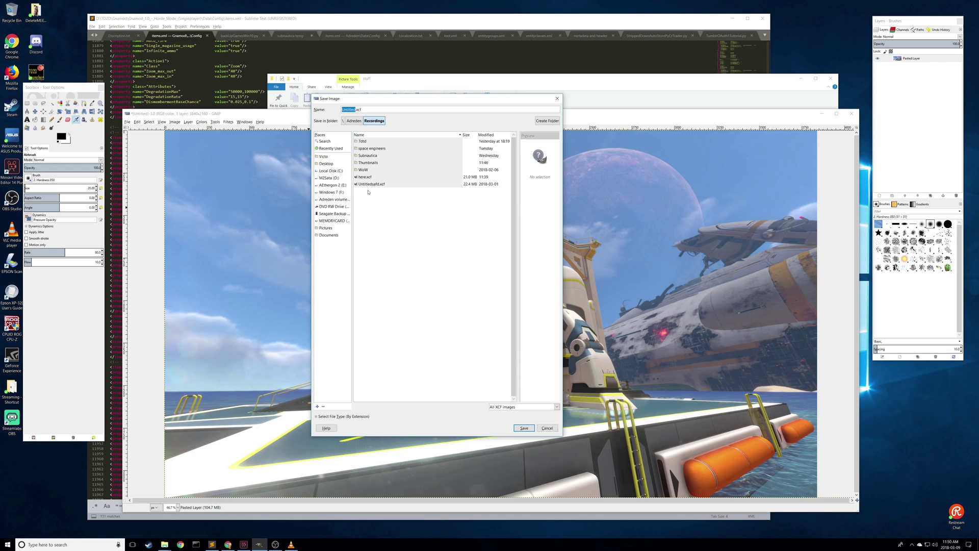
click(368, 157)
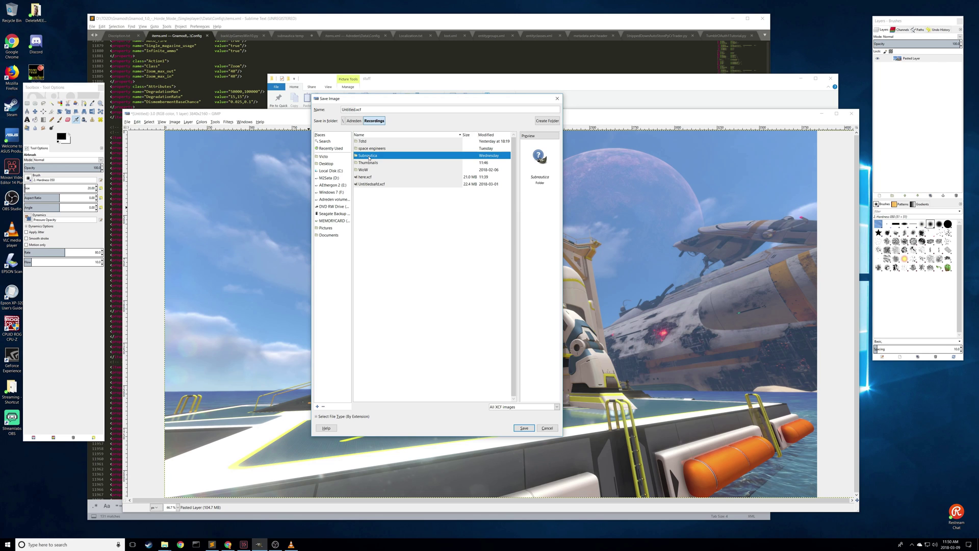
double_click(369, 158)
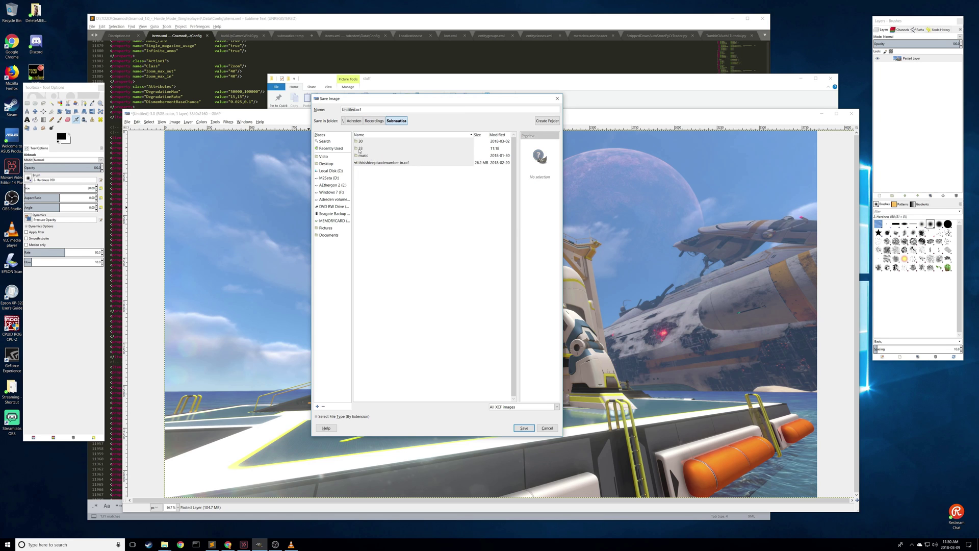
double_click(360, 149)
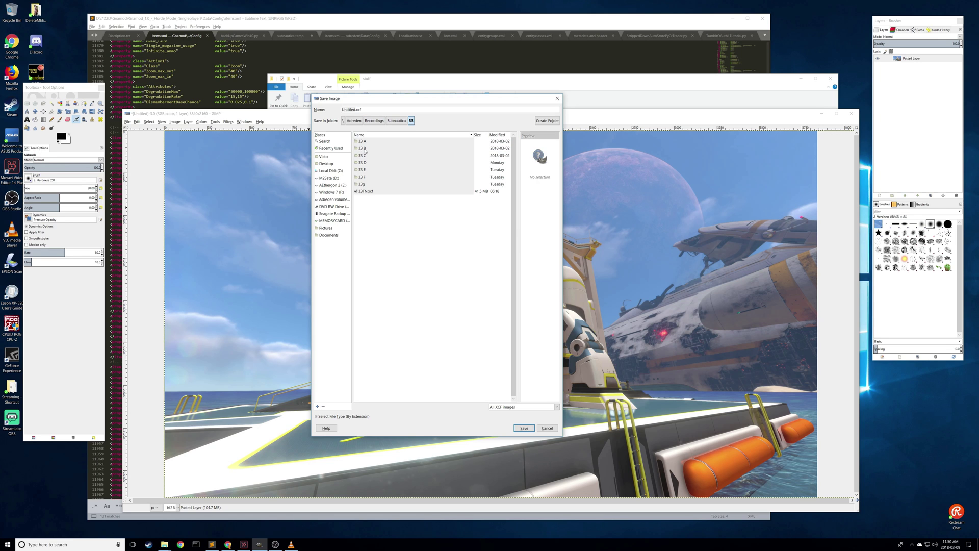
click(361, 192)
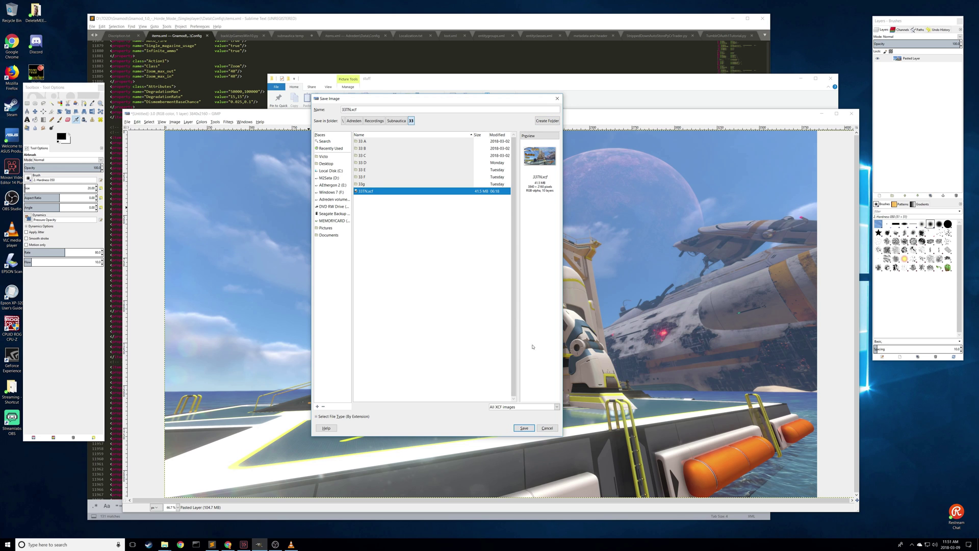
click(551, 428)
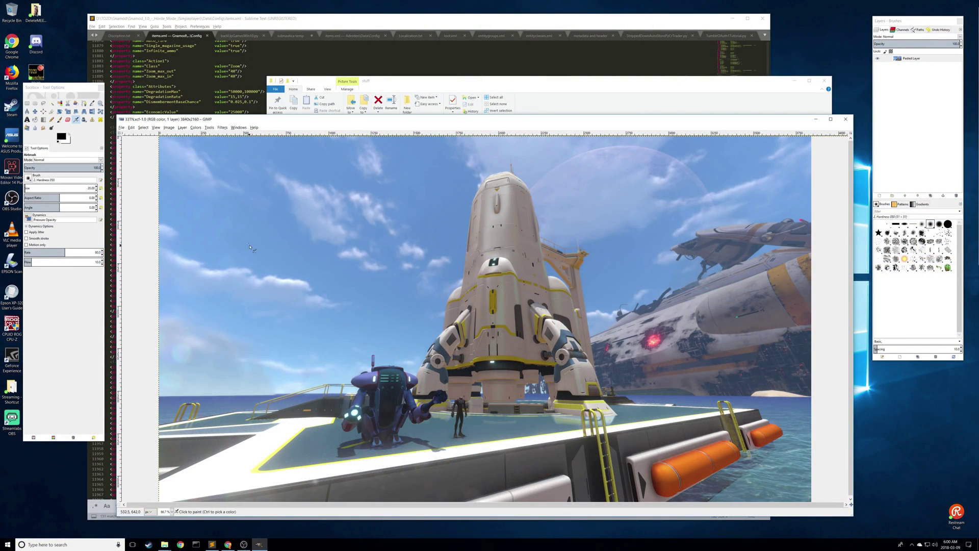
Open the earlier FINAL DEPTH thumbnail project from the Subnautica recordings folder and move its window clear of the toolbox
click(122, 128)
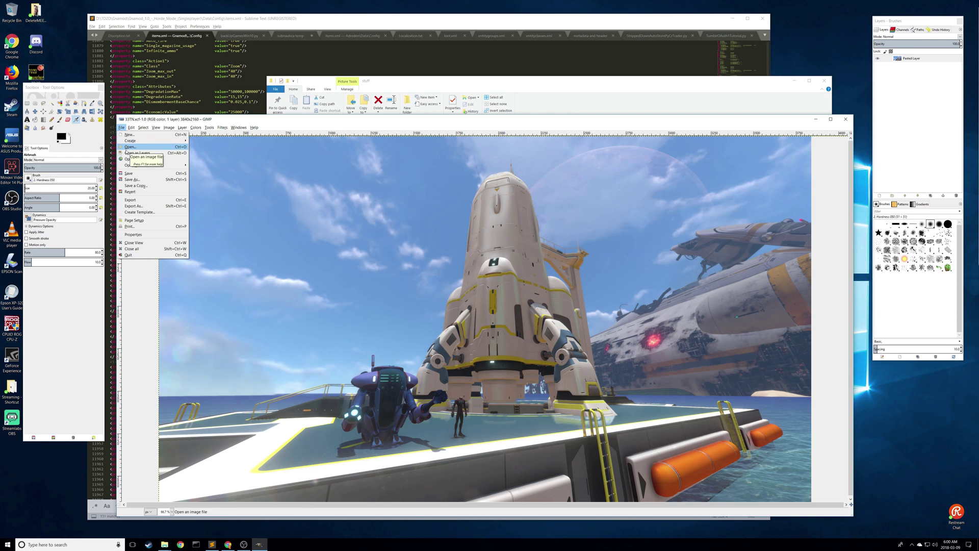
click(127, 147)
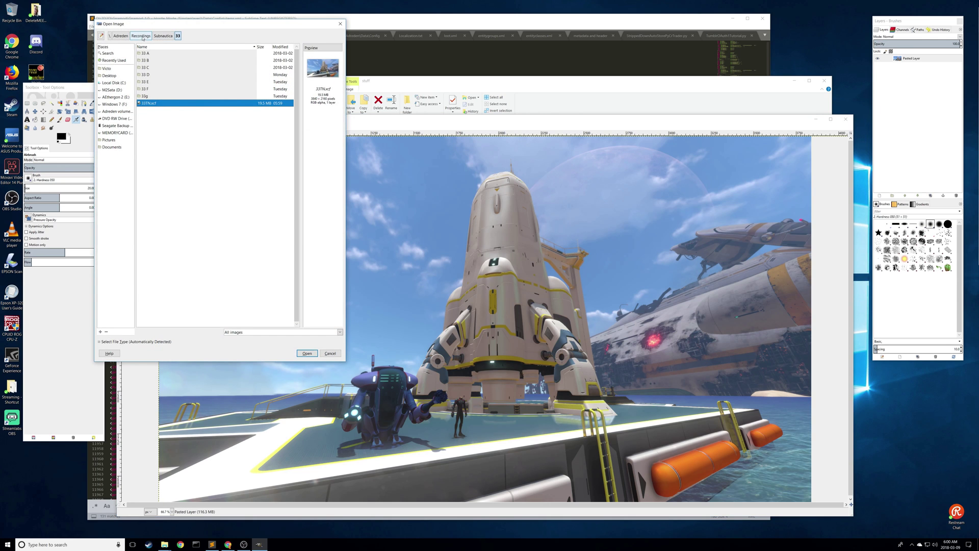
click(163, 37)
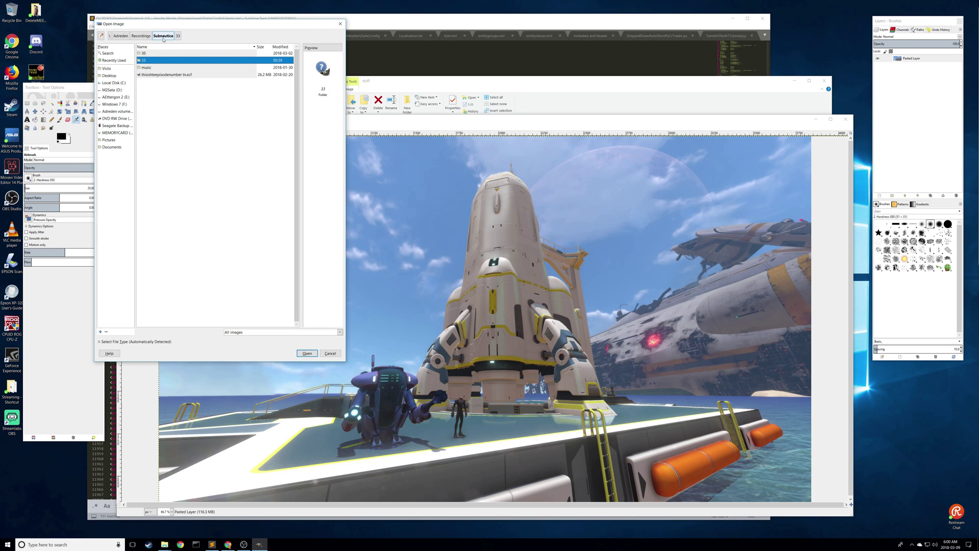
click(164, 75)
double_click(164, 75)
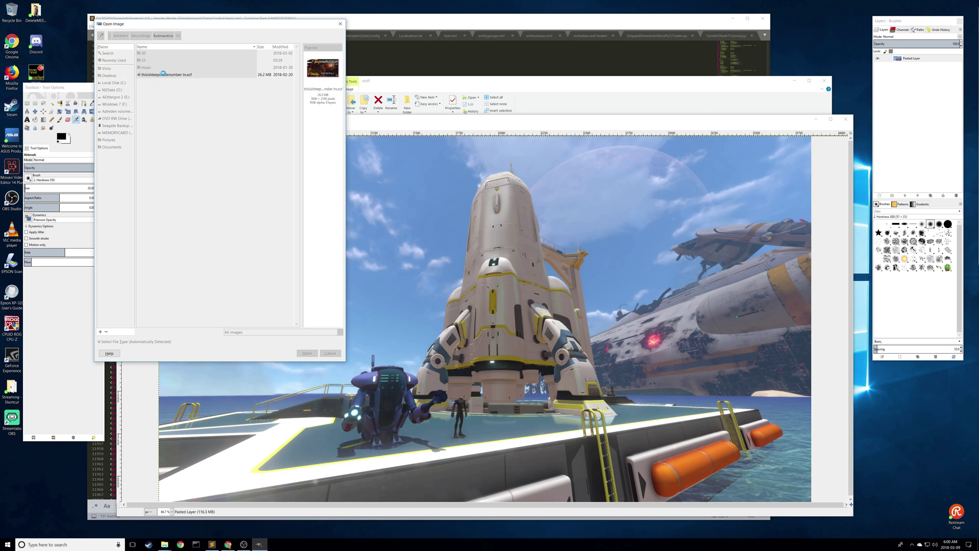
click(374, 40)
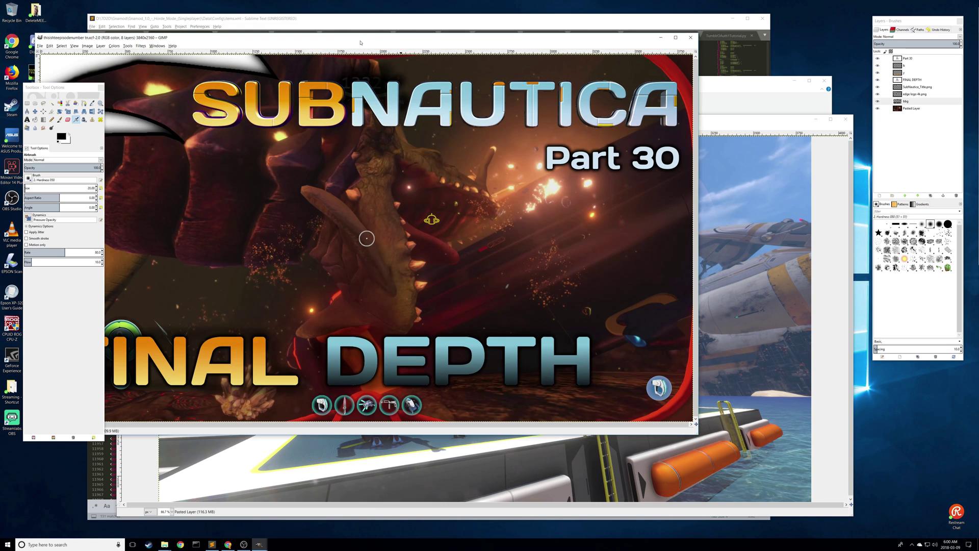
drag(341, 36, 507, 32)
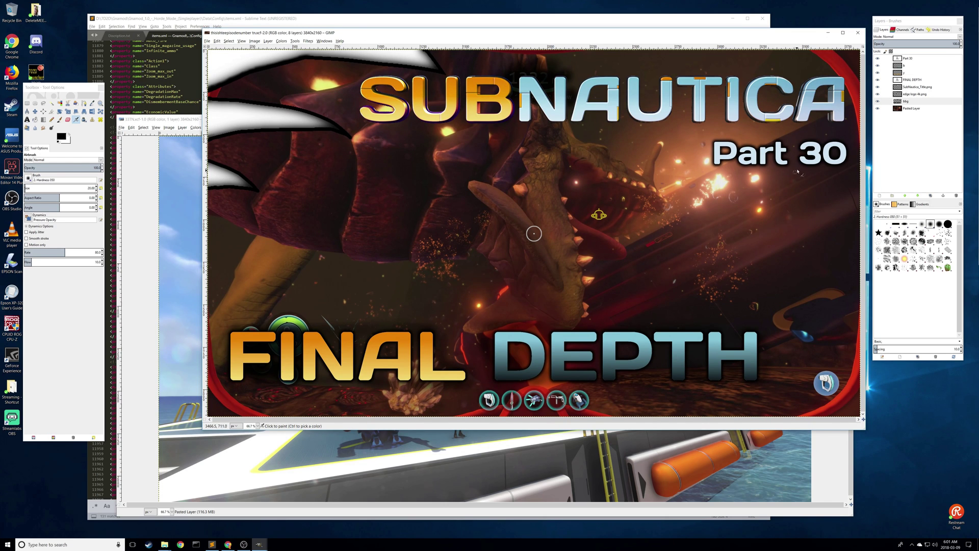
Clear the contents of the dark shadow layer and the two gradient layers that colour the FINAL DEPTH text
double_click(907, 101)
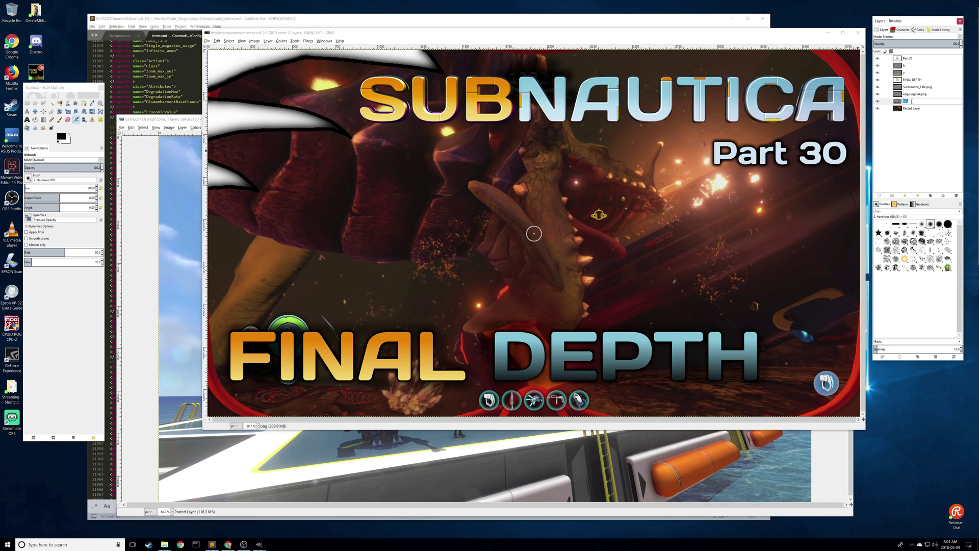
key(Return)
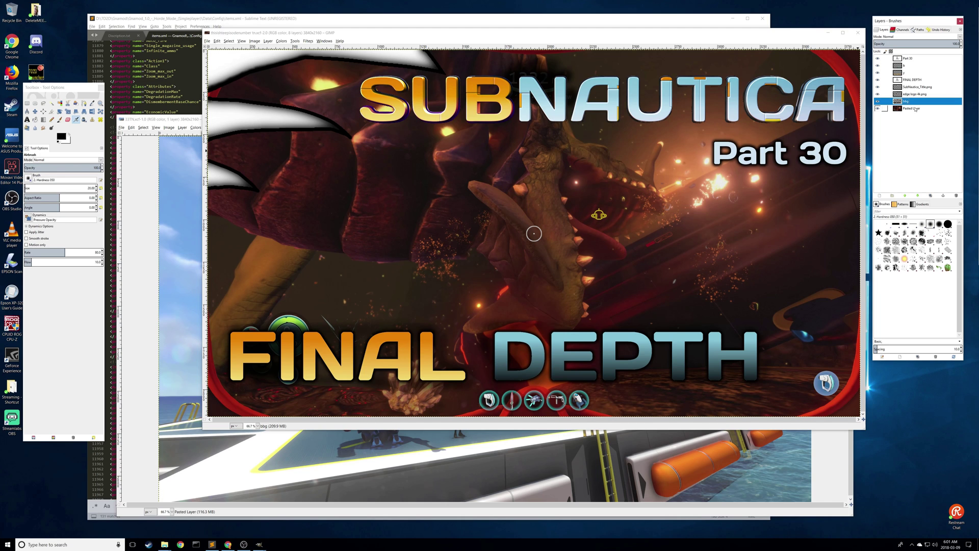
click(878, 108)
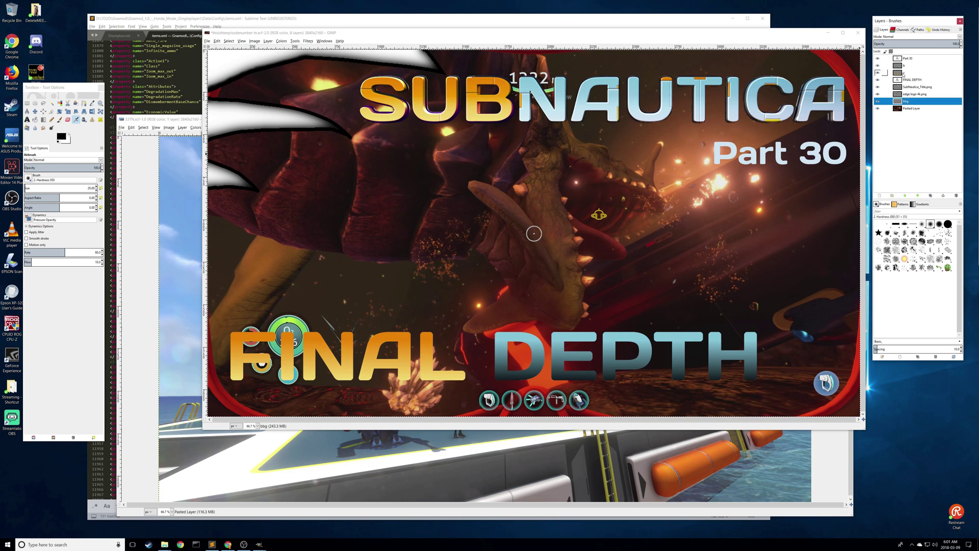
click(906, 68)
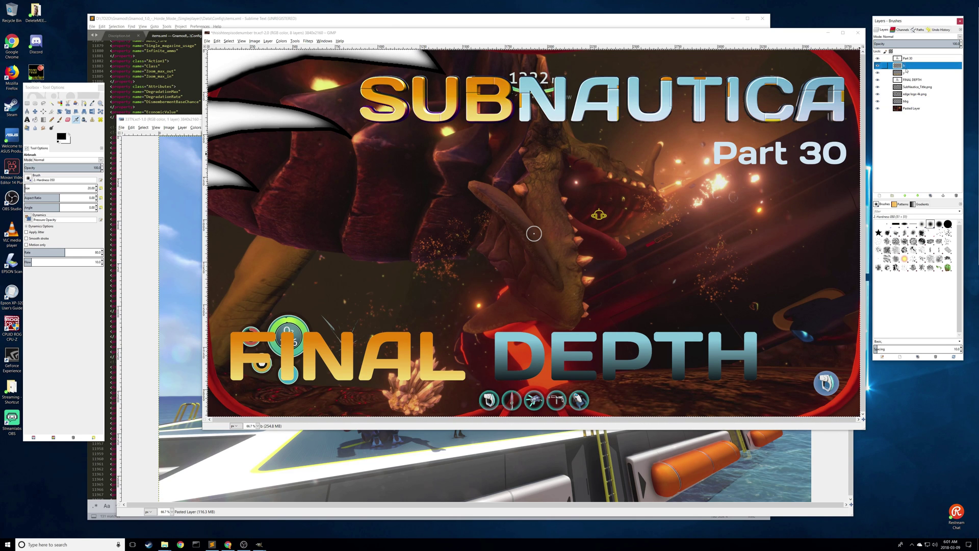
key(ctrl+z)
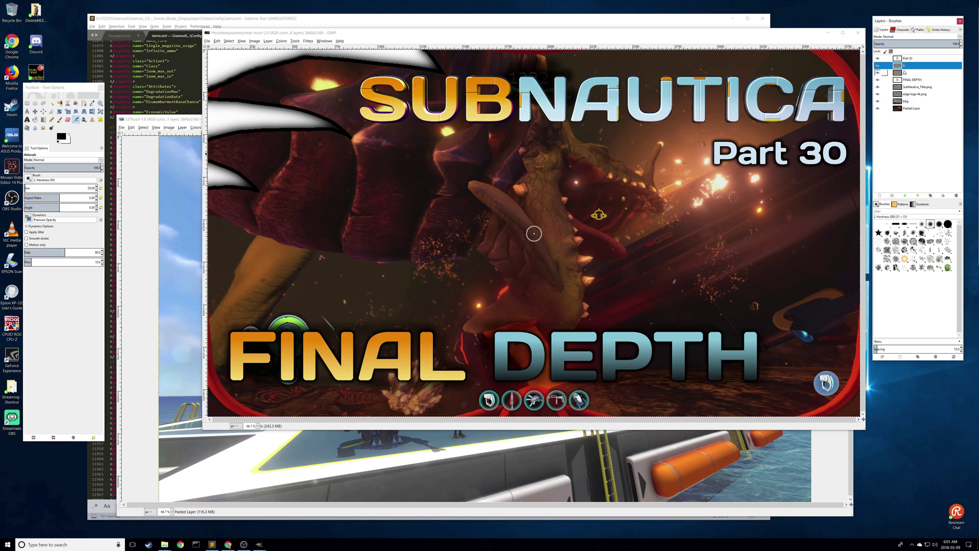
key(ctrl+z)
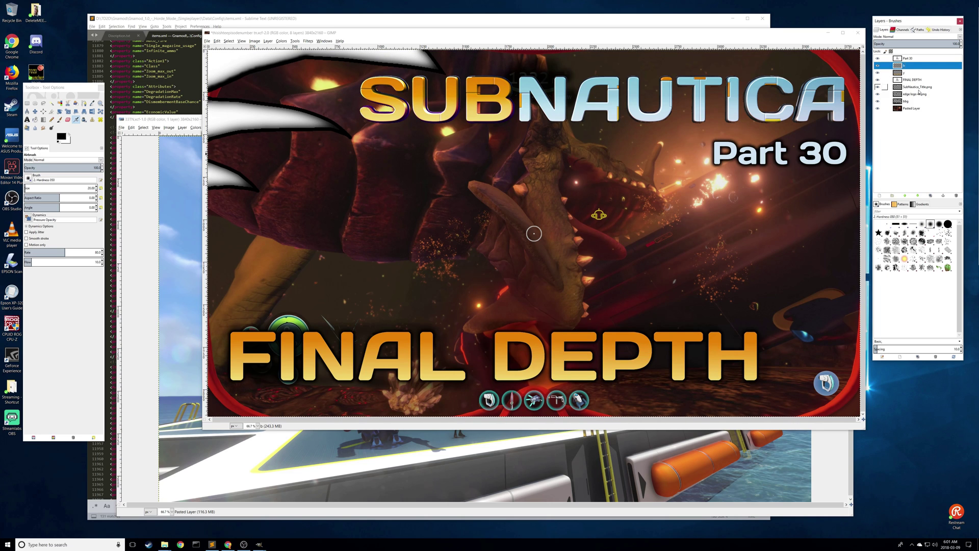
click(906, 101)
key(ctrl+z)
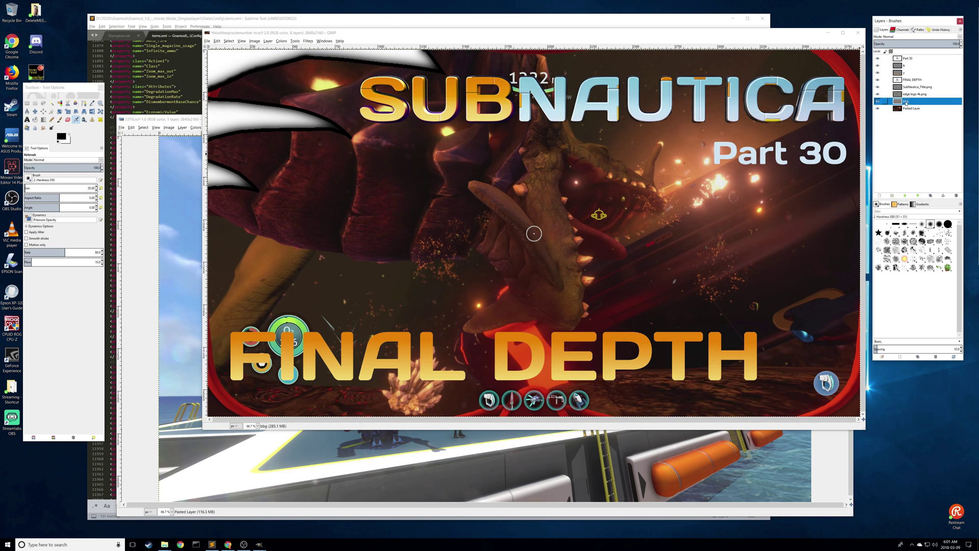
click(907, 73)
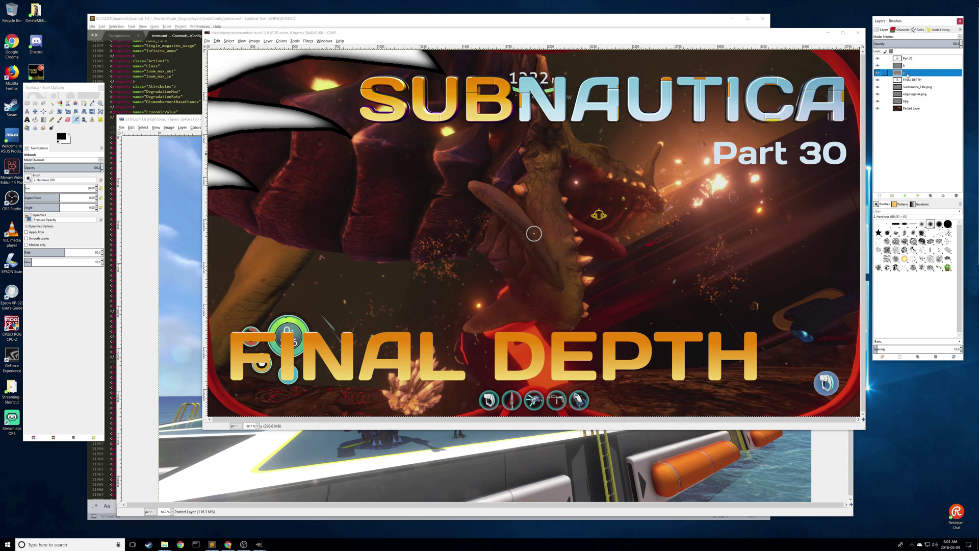
key(ctrl+z)
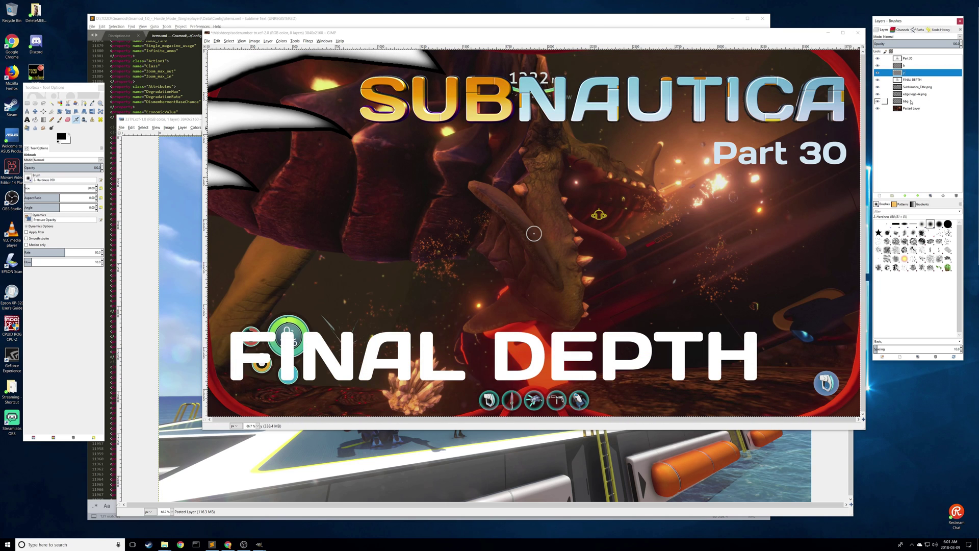
Change the episode text layer to read Part 33
double_click(912, 60)
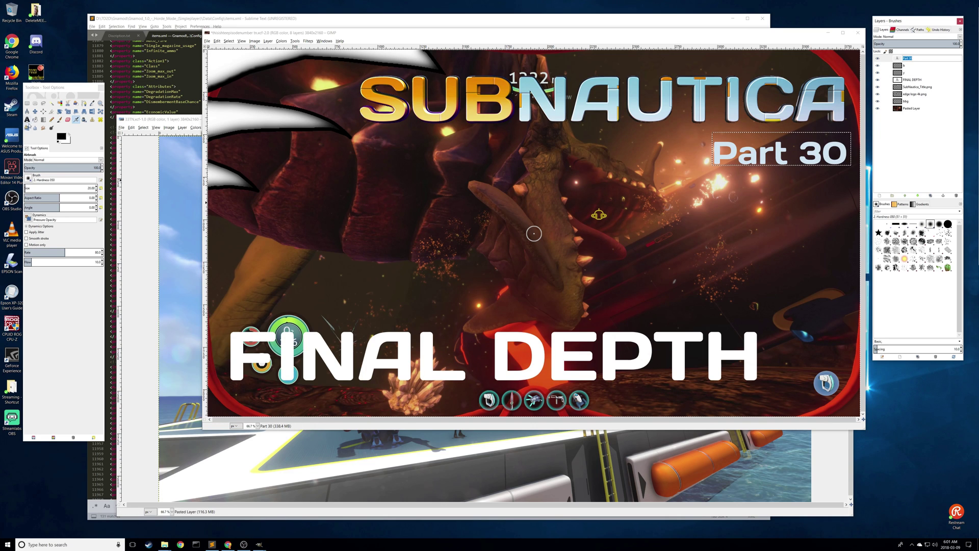
key(Return)
key(t)
click(849, 143)
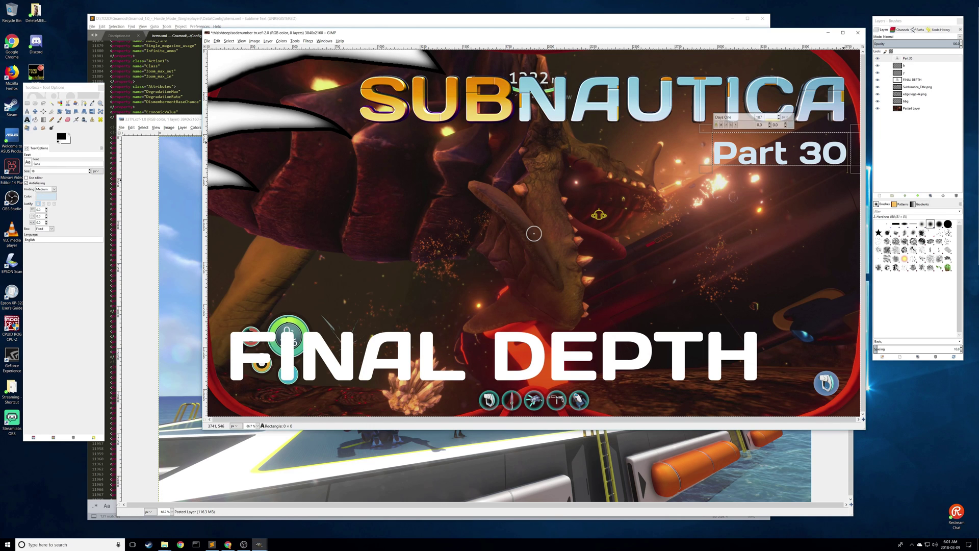
key(BackSpace)
text(3)
Copy the entire rocket screenshot from its image window and return to the thumbnail project
click(147, 121)
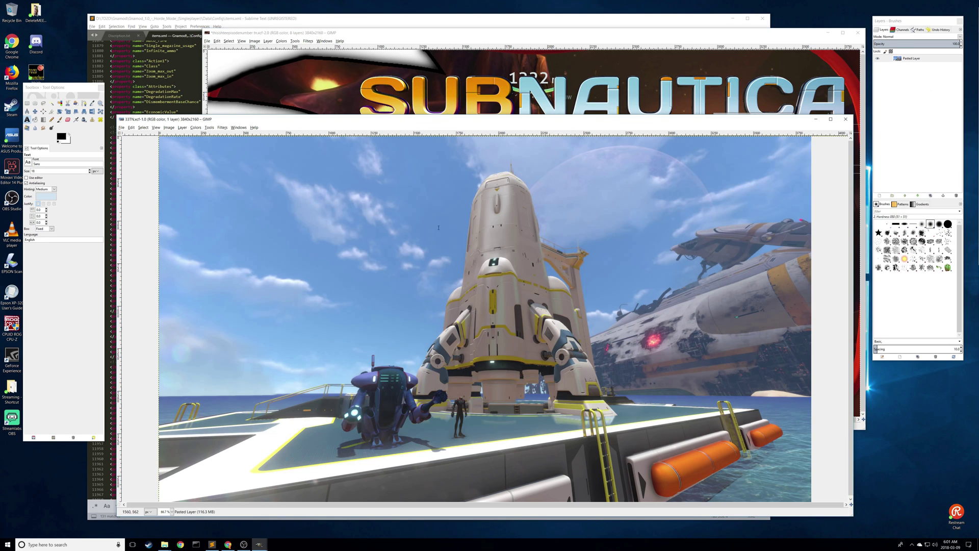
key(ctrl+a)
key(ctrl+c)
click(407, 37)
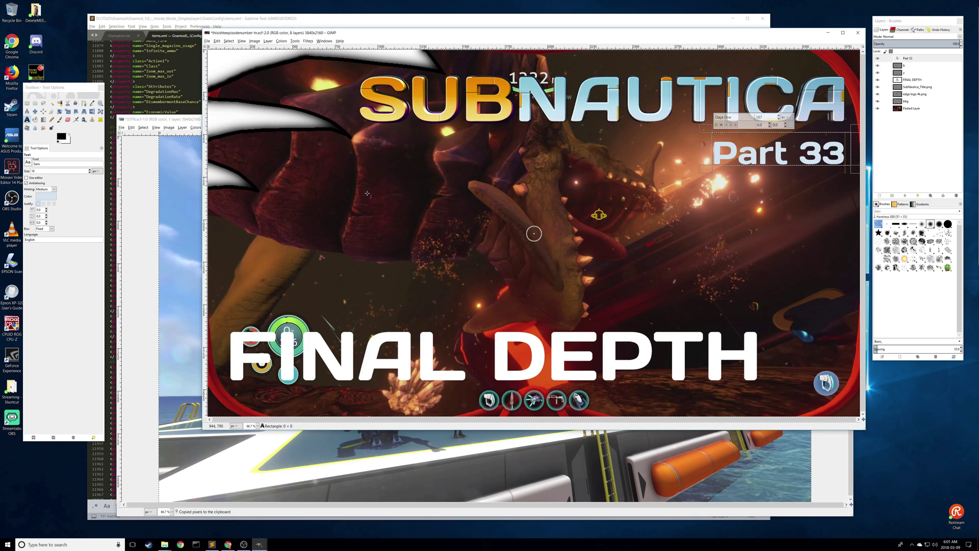
click(136, 227)
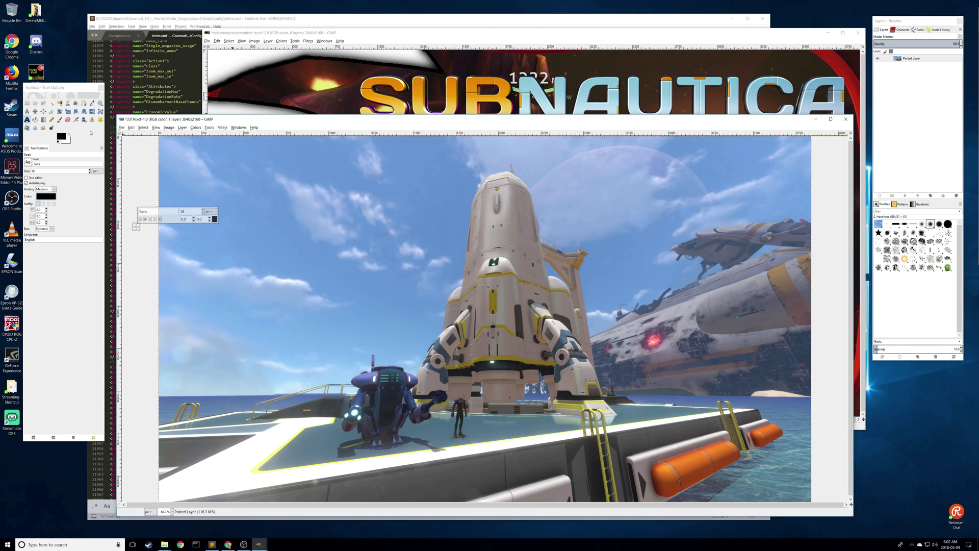
key(r)
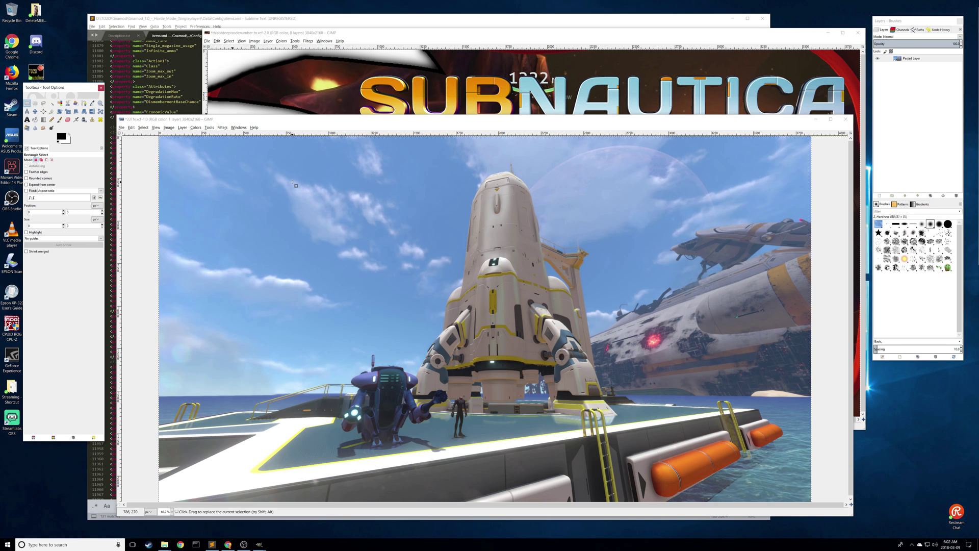
key(ctrl+c)
click(404, 35)
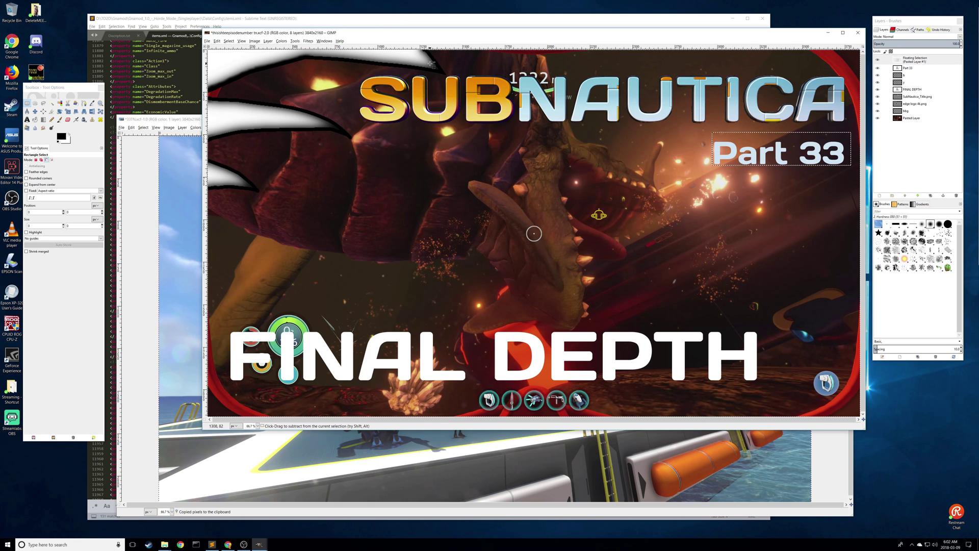
Paste the rocket screenshot into the thumbnail project as a new layer named img
key(ctrl+v)
key(ctrl+z)
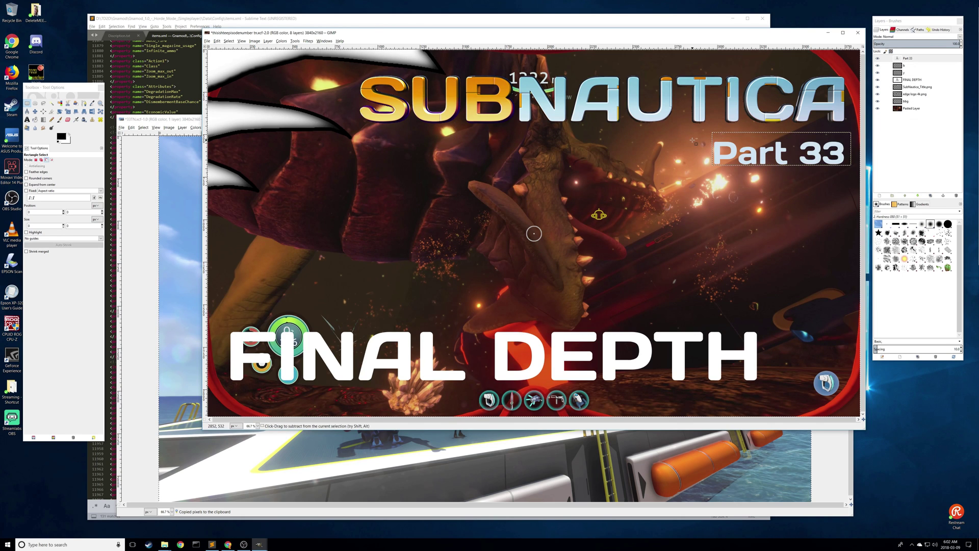
click(919, 108)
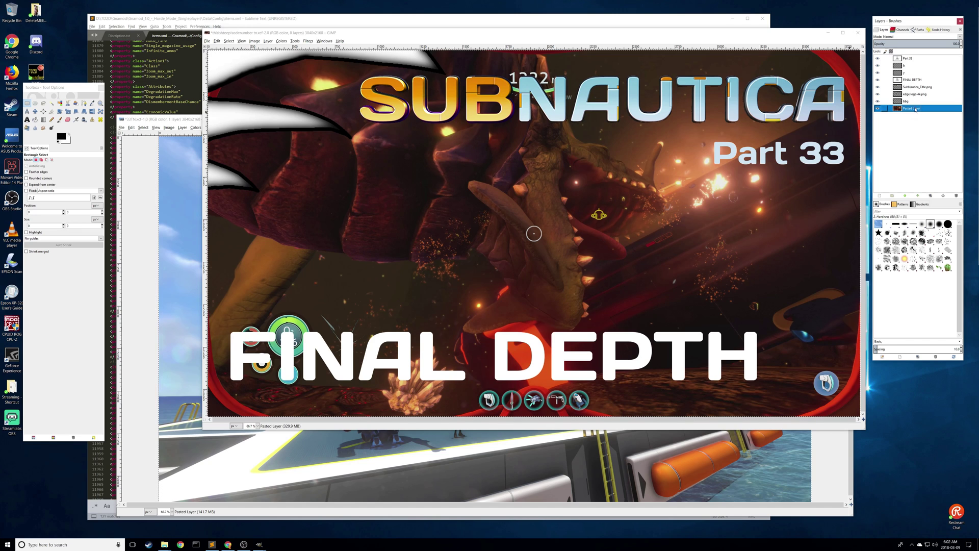
key(ctrl+v)
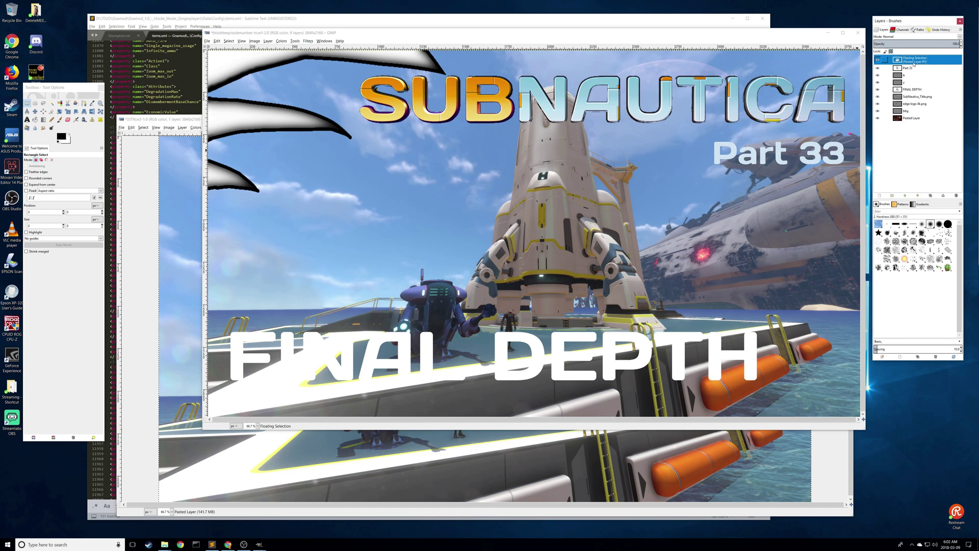
double_click(913, 61)
text(img)
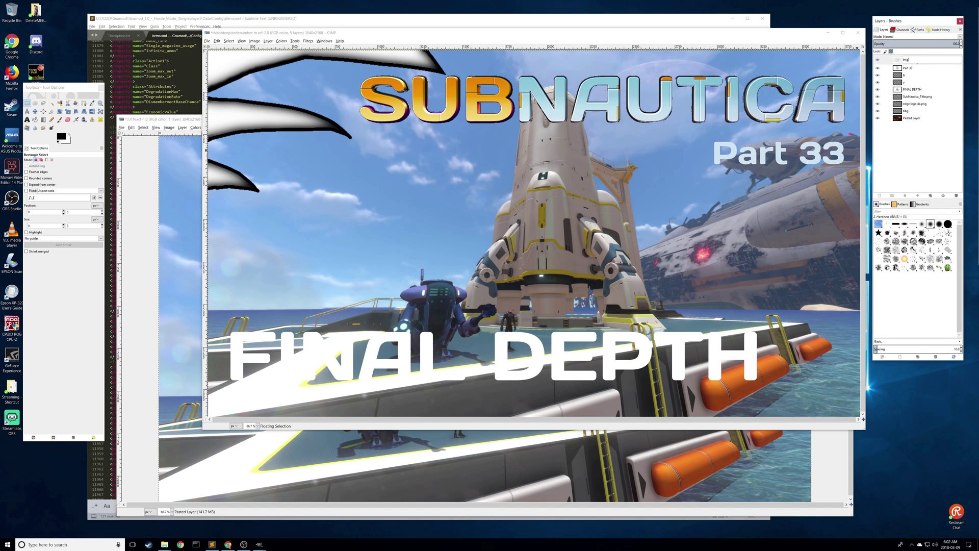
key(Return)
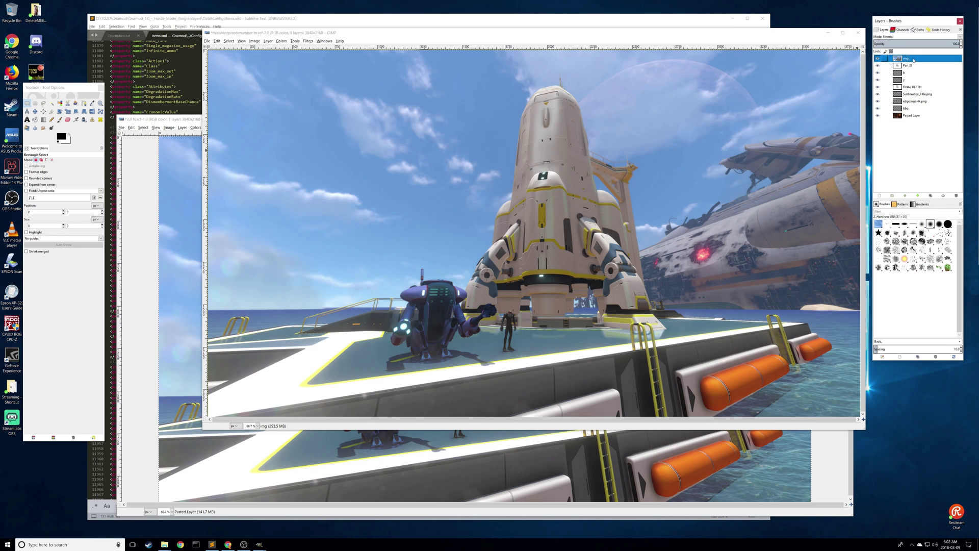
Move the img layer down to just above the old background and delete that Pasted Layer
drag(911, 59, 911, 116)
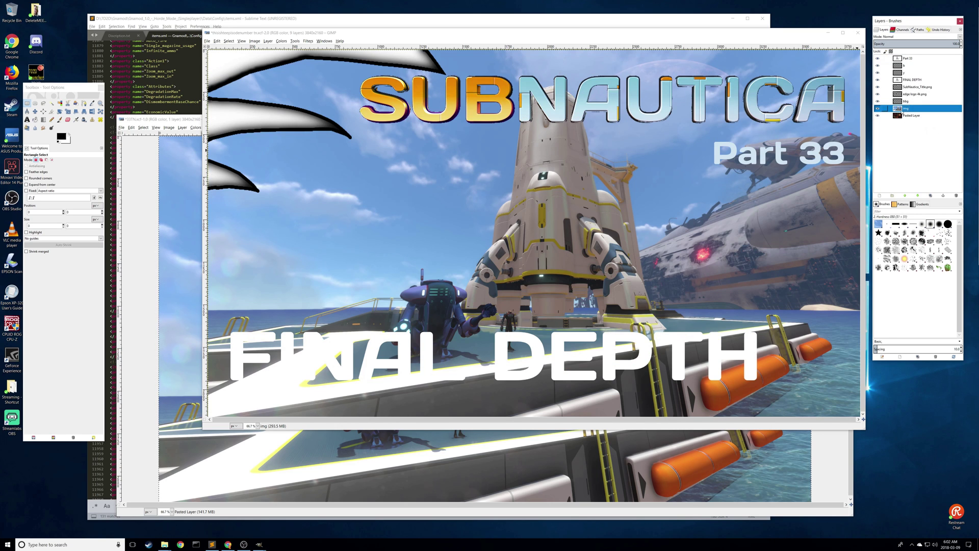
click(878, 108)
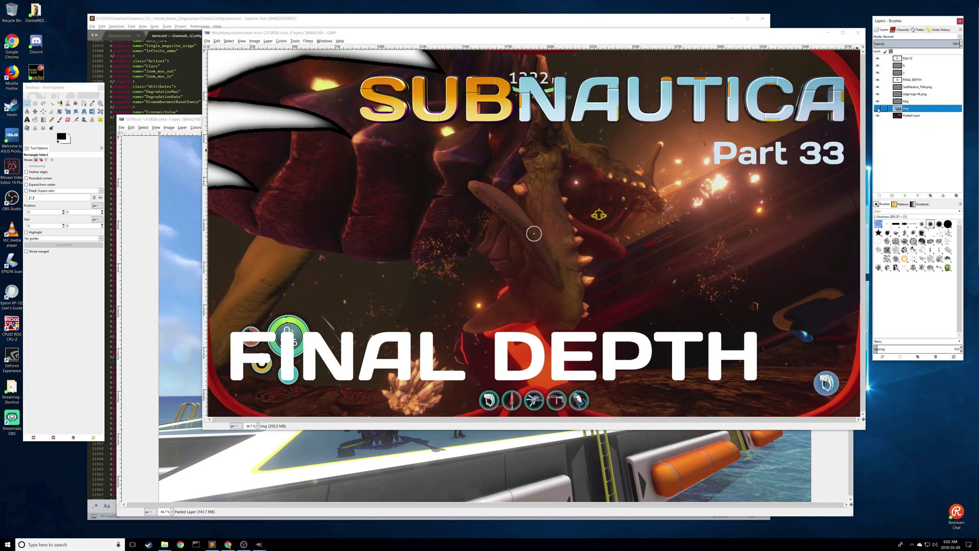
click(878, 108)
click(879, 115)
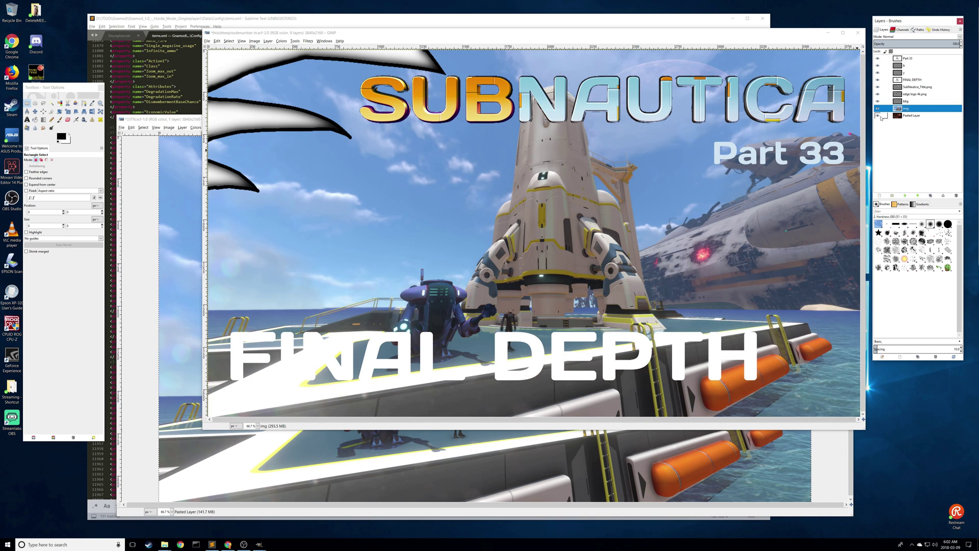
right_click(915, 117)
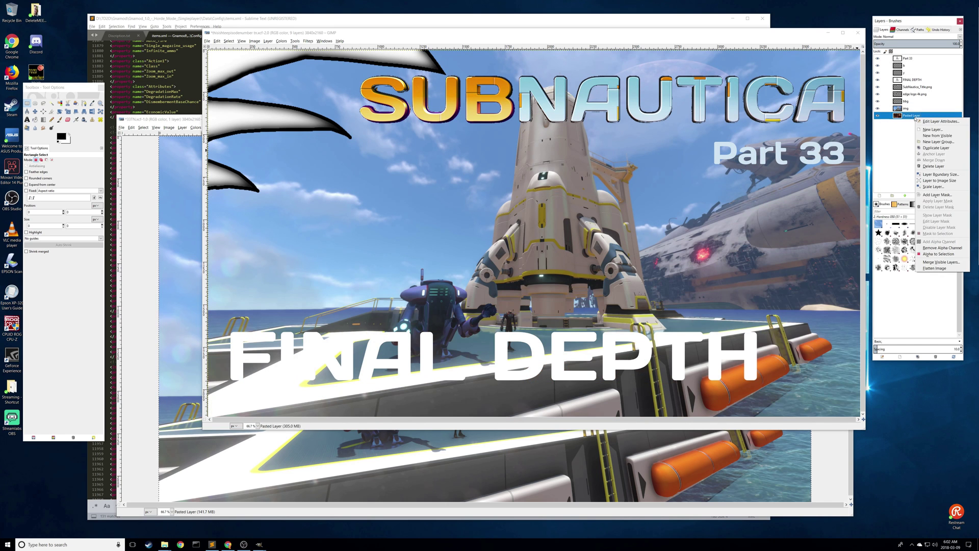
click(933, 166)
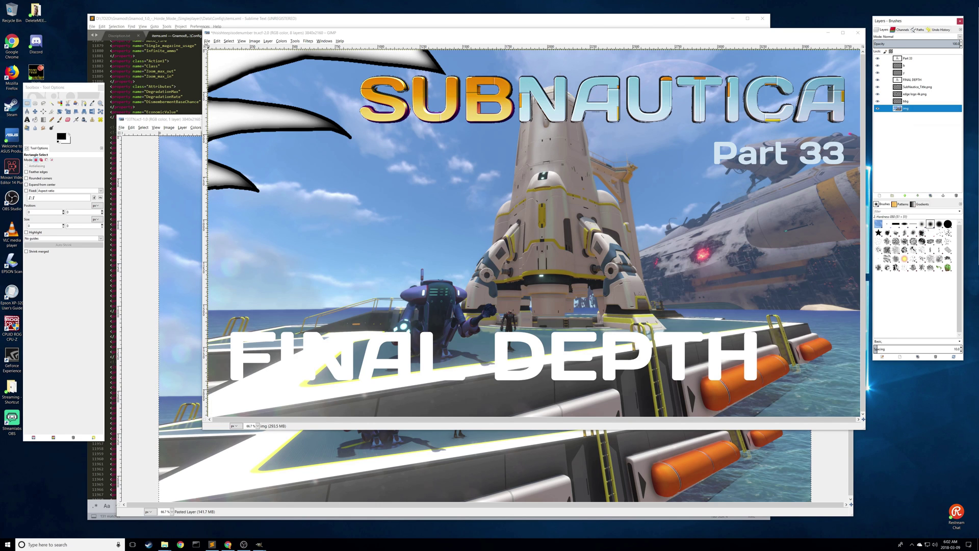
Save the thumbnail project as 33TN.xcf in the Subnautica 33 folder, replacing the existing file
click(208, 42)
click(213, 96)
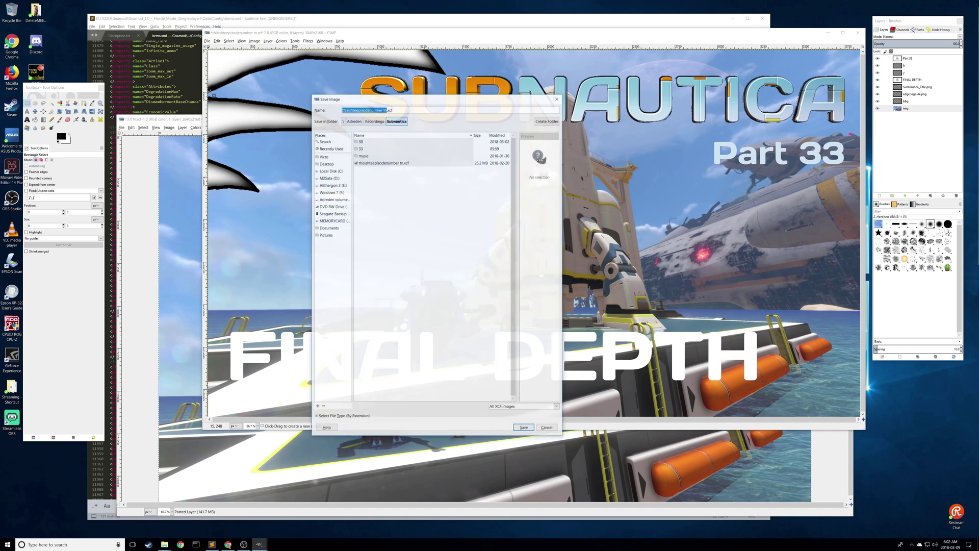
double_click(359, 148)
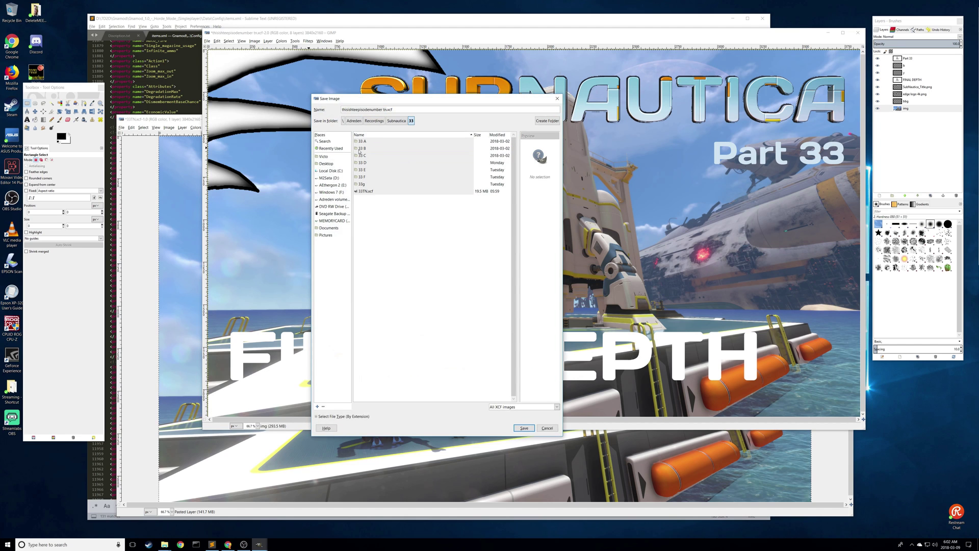
click(364, 192)
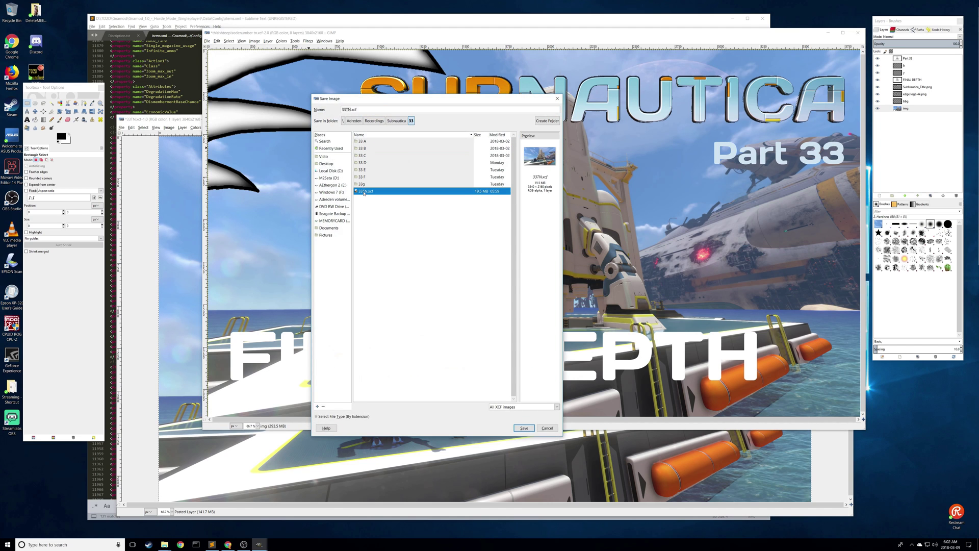
click(526, 427)
click(463, 295)
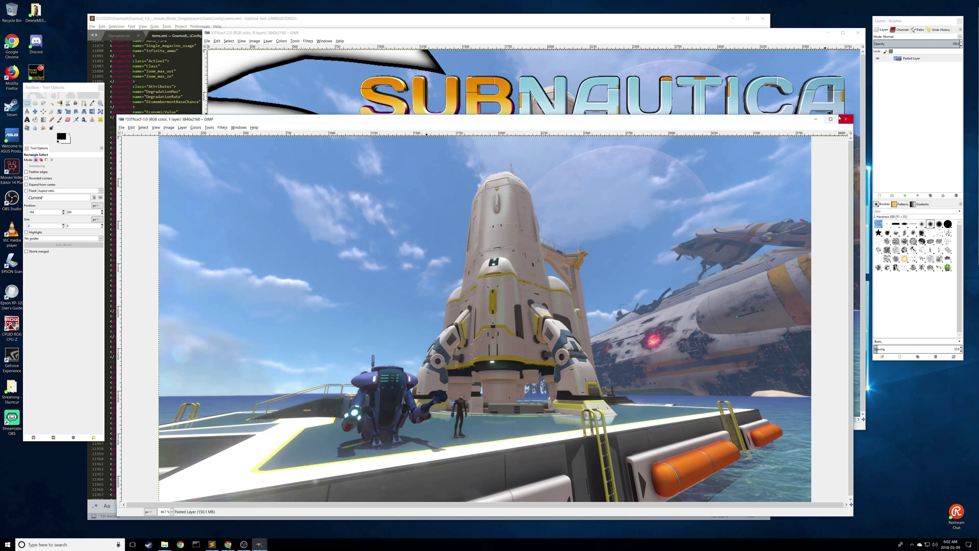
Close the original rocket screenshot image without saving and move the thumbnail project window aside
click(844, 119)
click(487, 353)
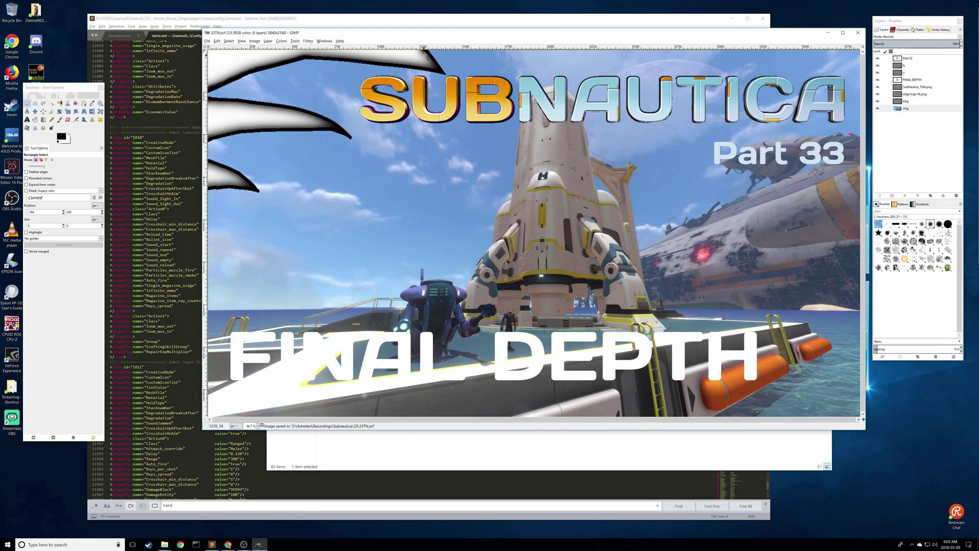
drag(408, 33, 339, 36)
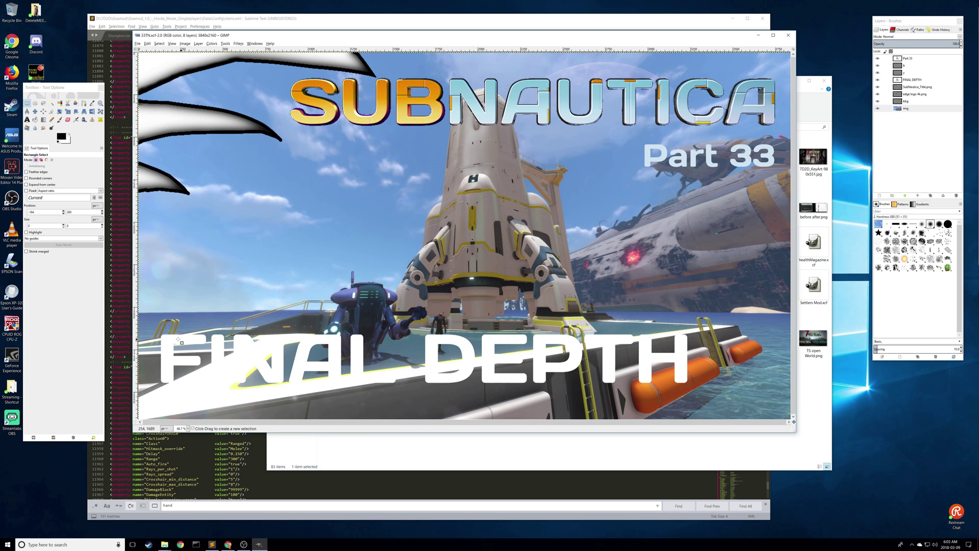
Select the FINAL DEPTH text with the Text tool and enlarge its text box upward to about 3541 × 1296 px
click(28, 120)
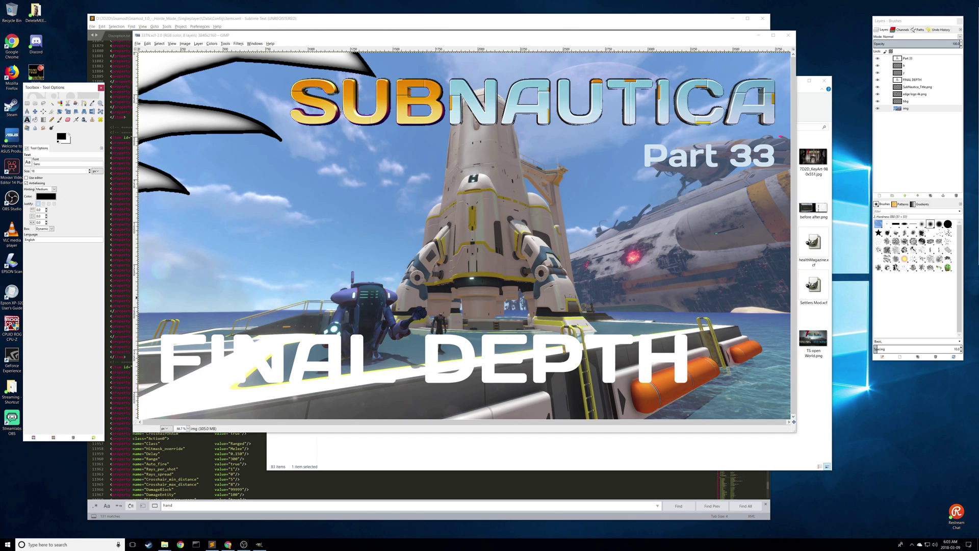
click(317, 367)
drag(426, 419, 426, 399)
drag(458, 330, 458, 335)
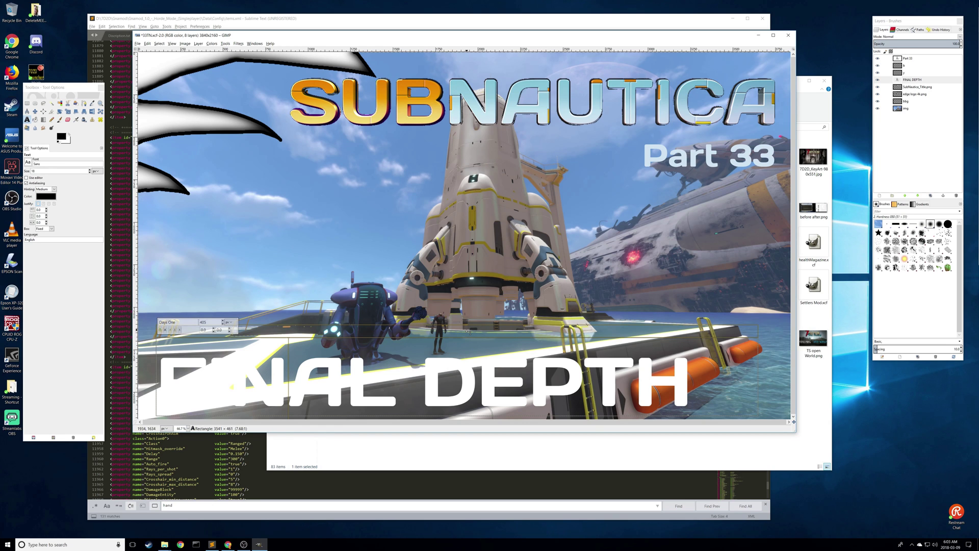
drag(469, 331, 449, 195)
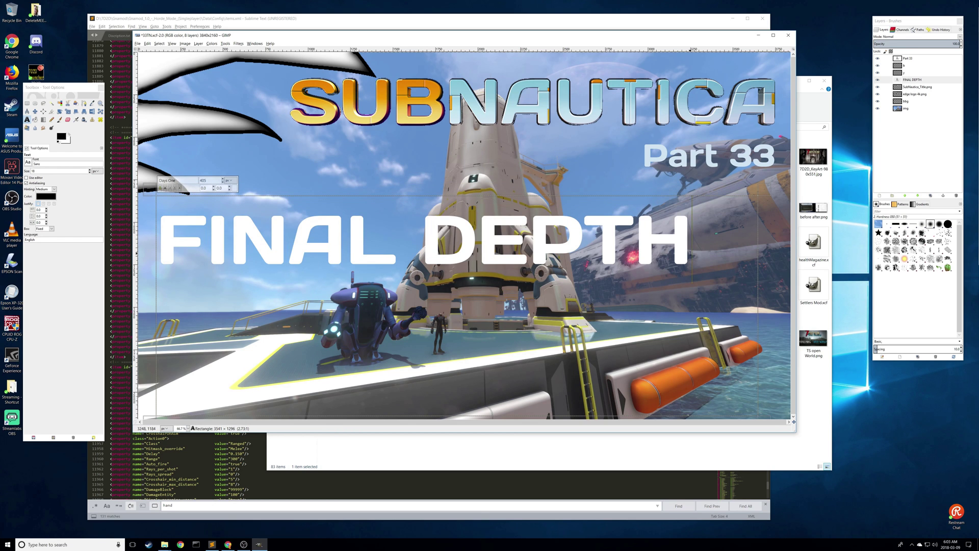
Delete the FINAL DEPTH text except for its first letter F
key(BackSpace)
key(BackSpace)
key(BackSpace)
key(BackSpace)
key(BackSpace)
key(BackSpace)
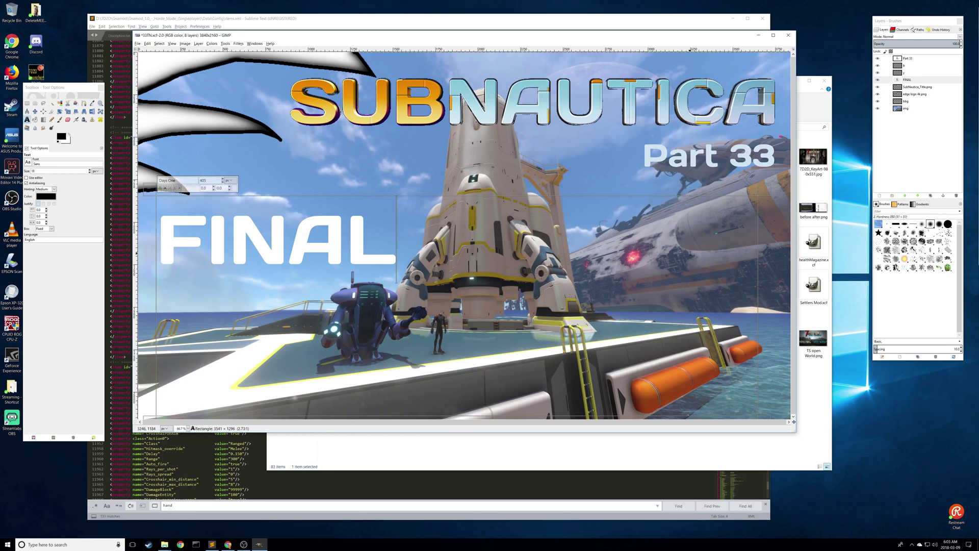
key(BackSpace)
key(BackSpace)
key(BackSpace)
key(BackSpace)
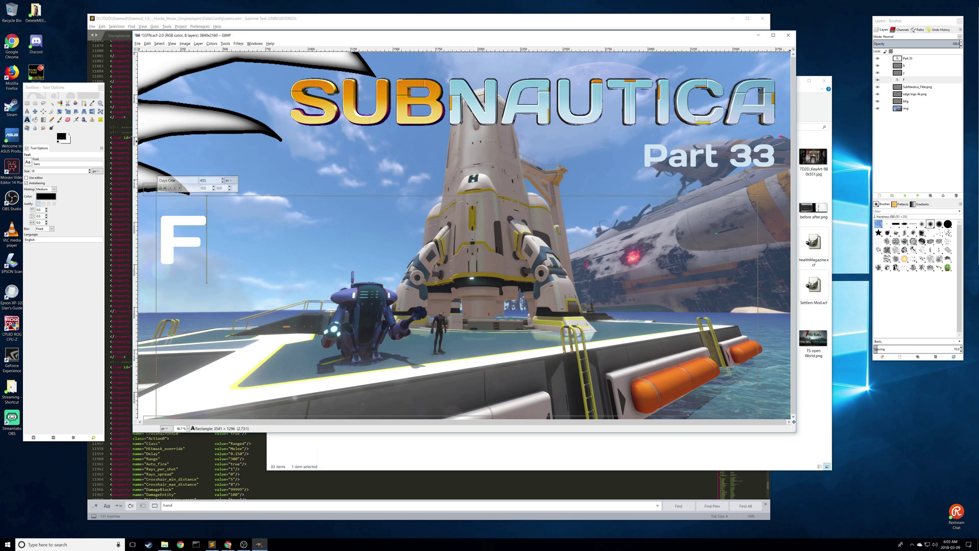
Try to paste the video title "Building the Rocket, More Cuddlefish Eggs" after the F
key(alt+Tab)
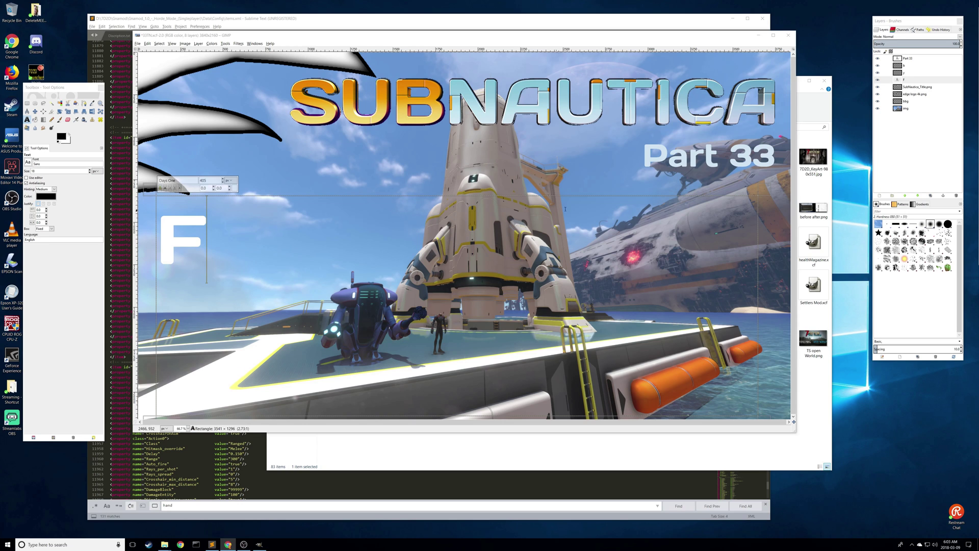
click(203, 241)
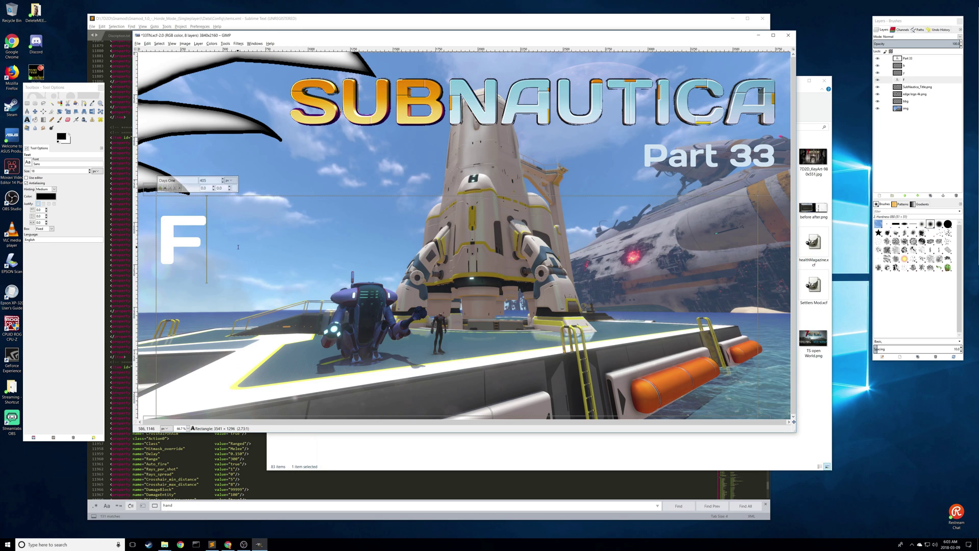
text(Building the Rocket, More Cuddlefish Eggs)
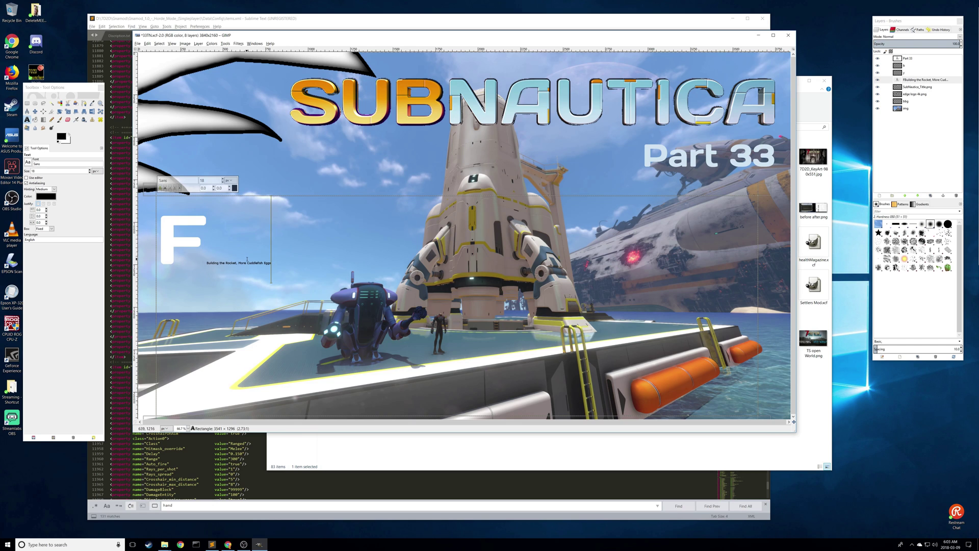
drag(207, 262, 271, 264)
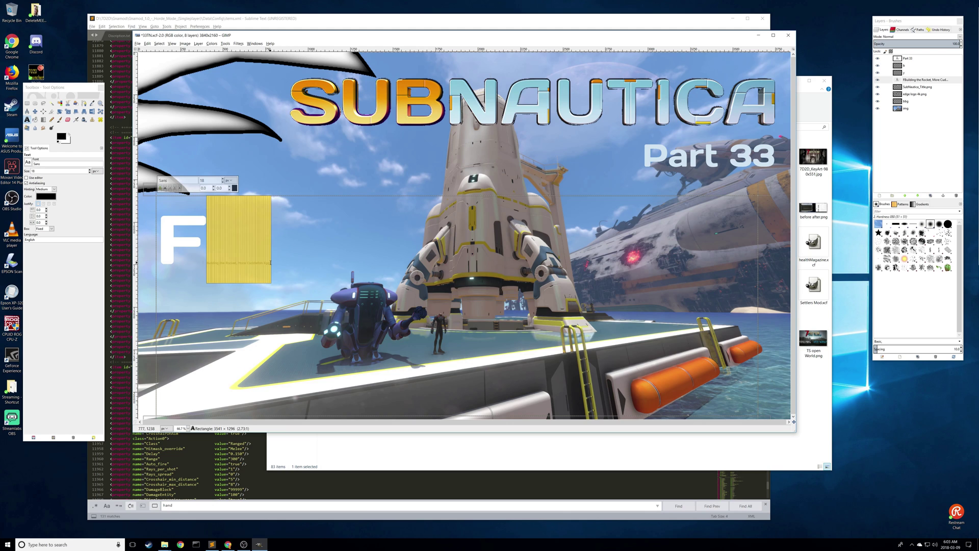
click(258, 258)
Enter "Building The Rocket" right after the large F and delete the small pasted title text
click(204, 254)
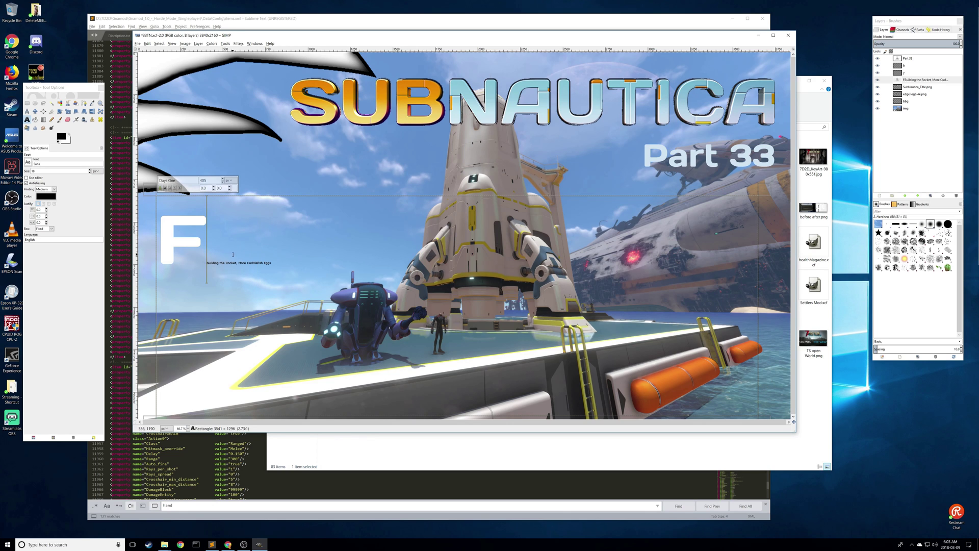
text(B)
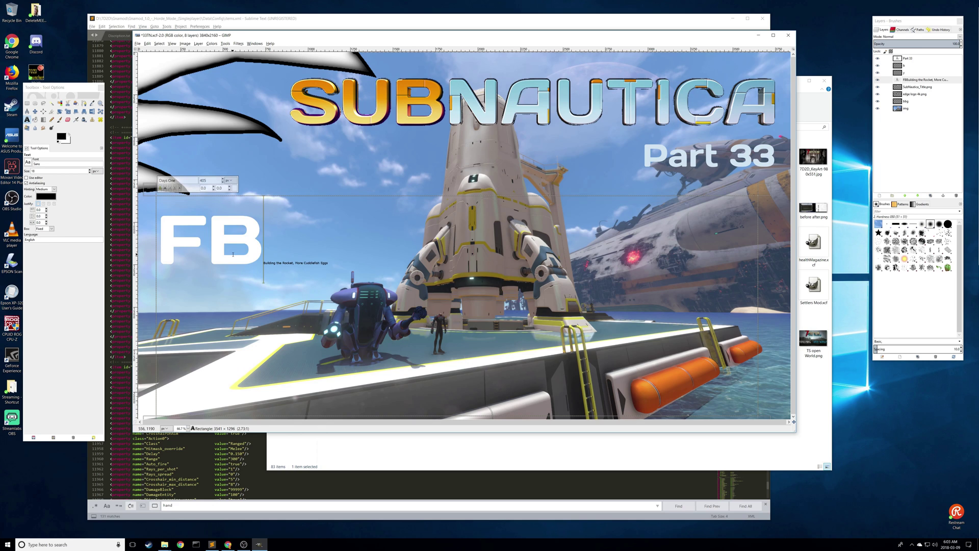
text(uil)
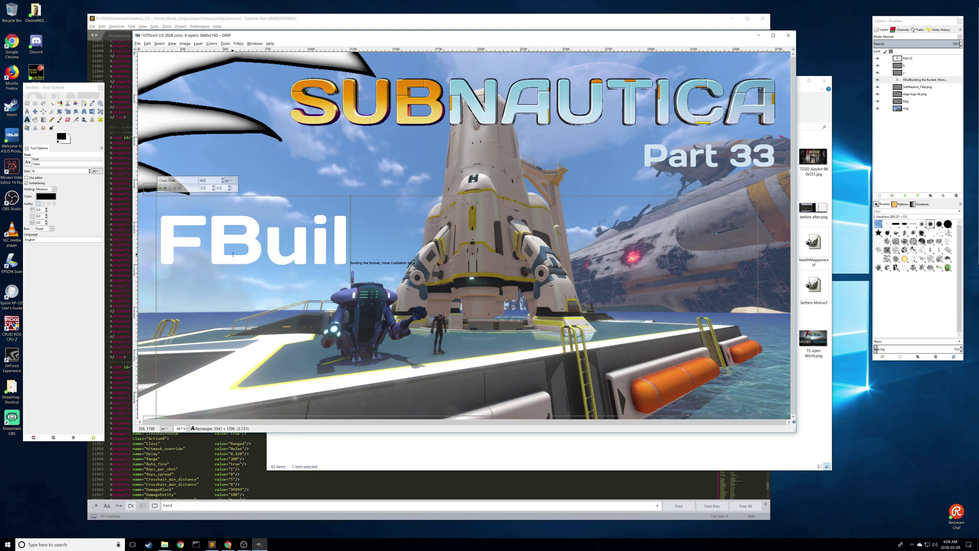
text(ding)
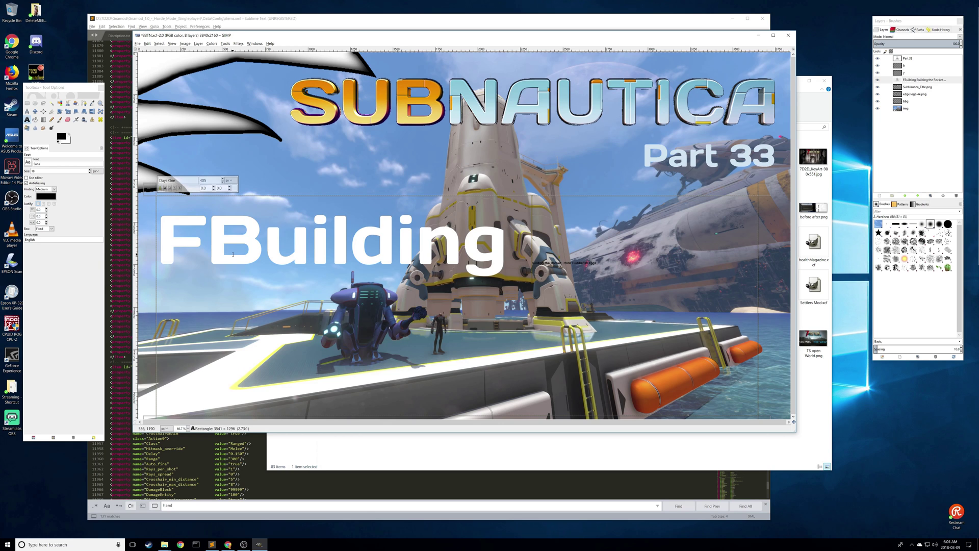
key(shift+End)
key(Delete)
text(T)
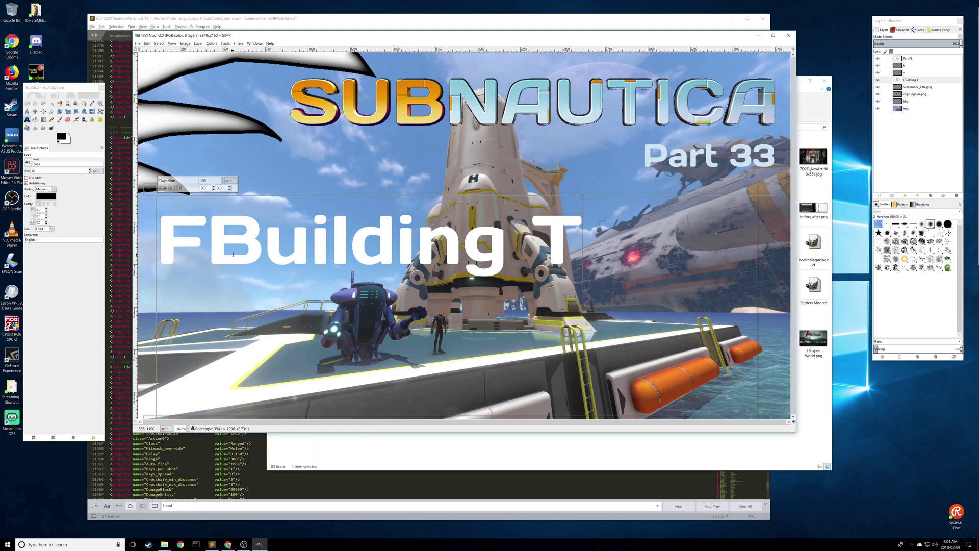
text(he Rocket)
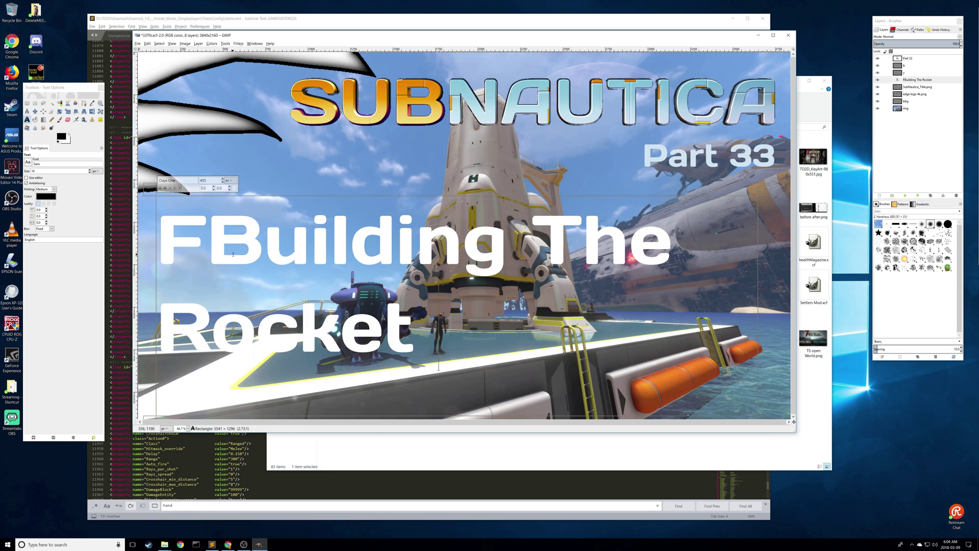
Continue the title text with ", More Cuddlefish Eggs"
text(, more)
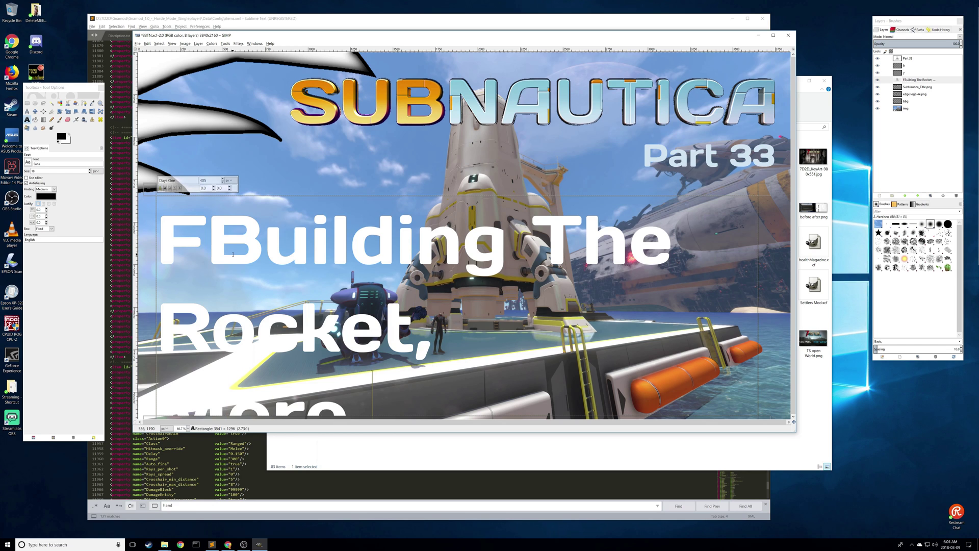
text( Cuddlefi)
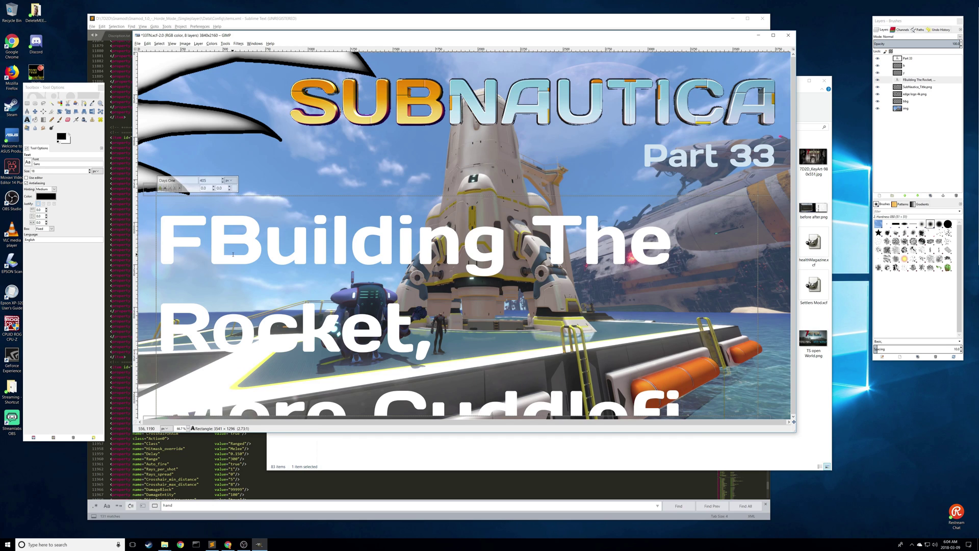
key(BackSpace)
key(BackSpace)
key(BackSpace)
key(BackSpace)
key(BackSpace)
key(BackSpace)
key(BackSpace)
key(BackSpace)
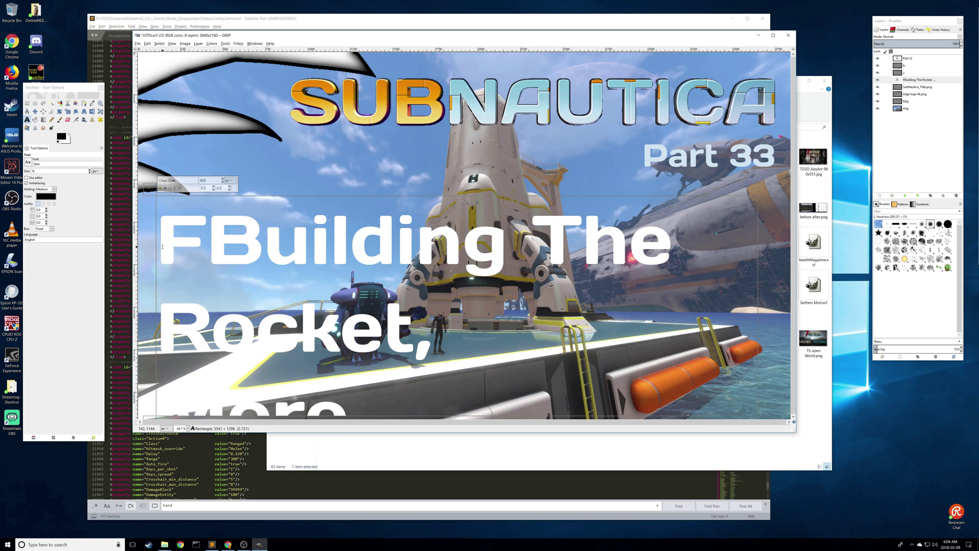
Delete the leftover F in front of the title text
click(158, 243)
click(208, 247)
key(BackSpace)
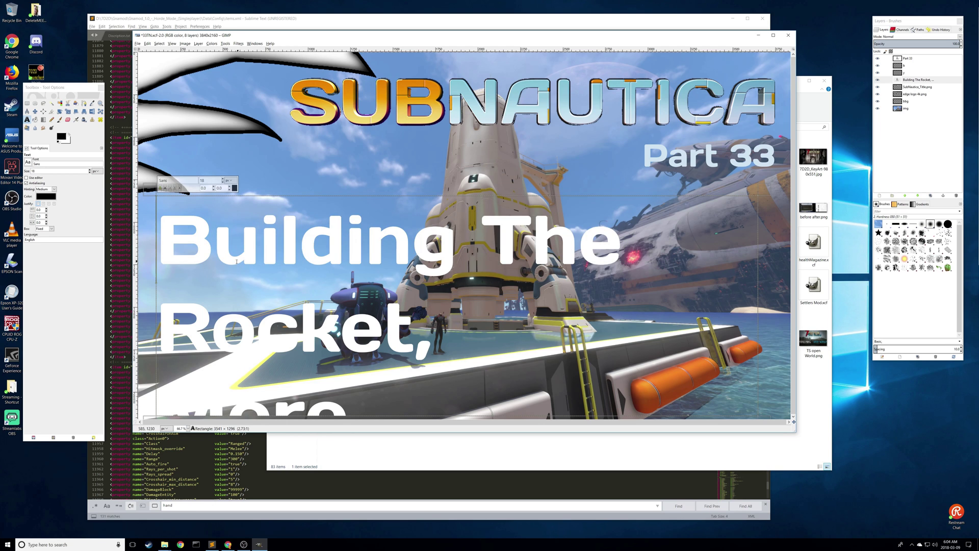
Set the font size of the whole title text to 271 px
key(ctrl+a)
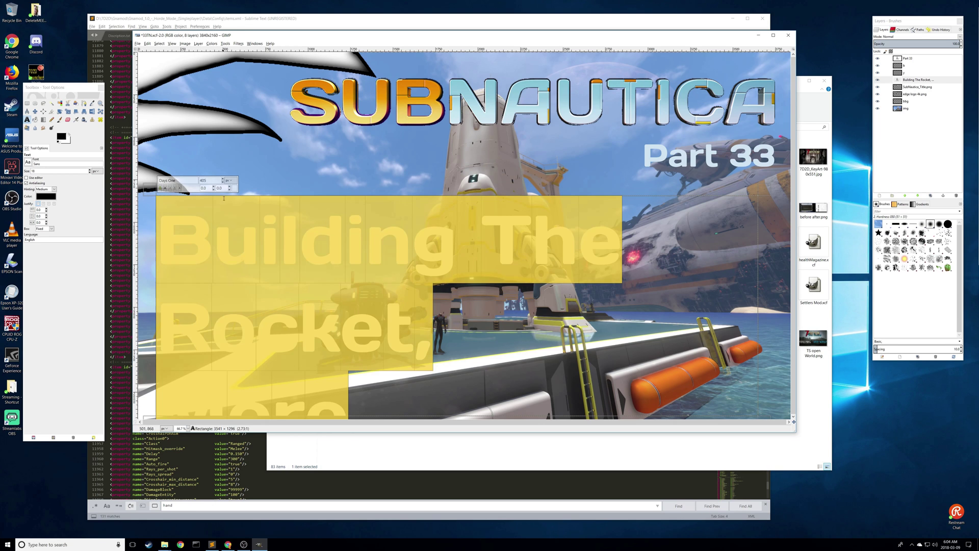
drag(223, 183, 223, 182)
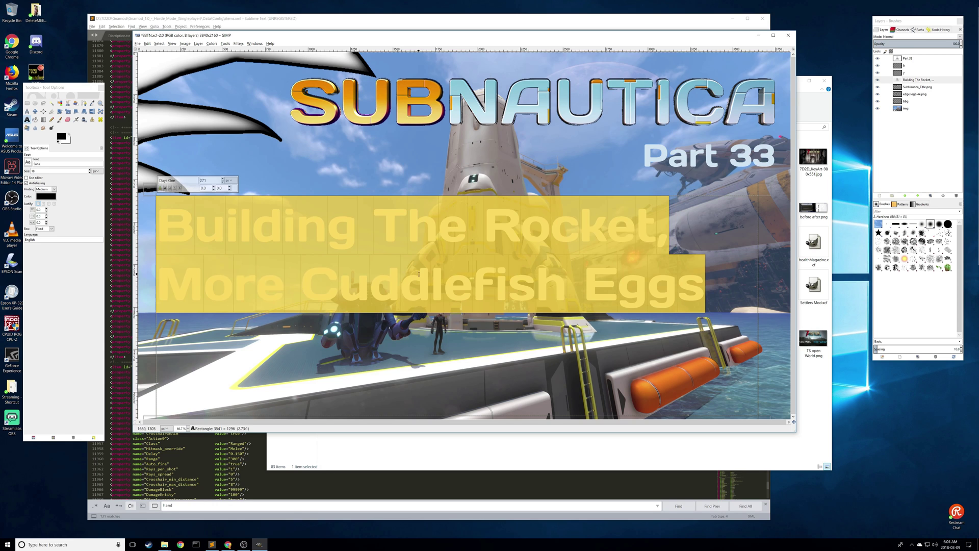
click(483, 261)
Break the title into new lines before "The" and "Rocket", and extend its text box upward to about 1390 px high
click(376, 235)
key(Return)
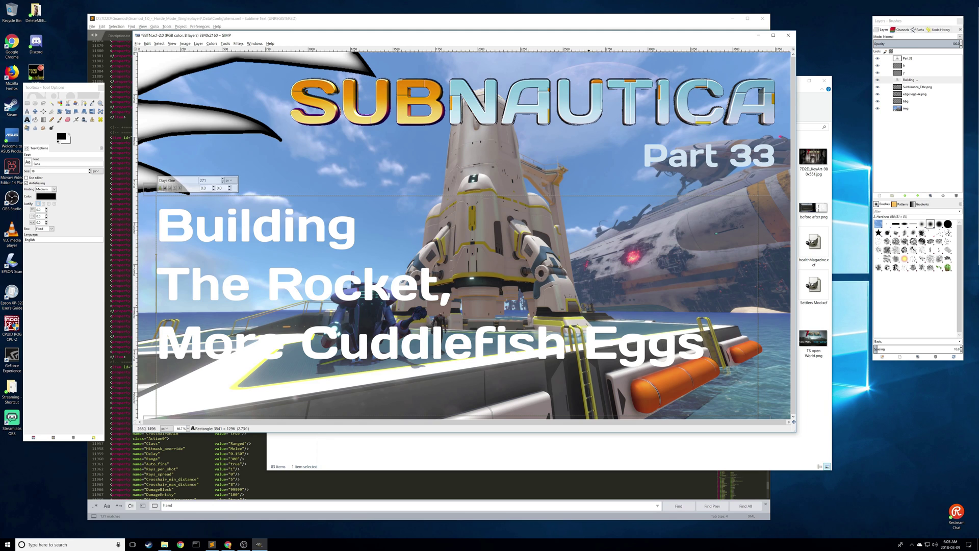
click(267, 287)
key(Return)
drag(274, 191, 275, 175)
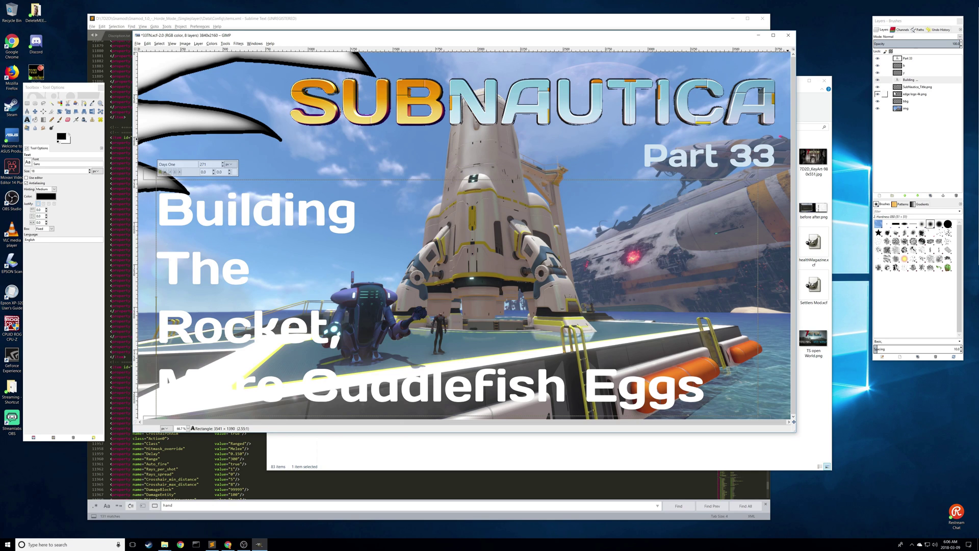
Hide and reshow the Subnautica title and edge logo layers to check which artwork each one holds
click(878, 86)
click(878, 87)
click(878, 87)
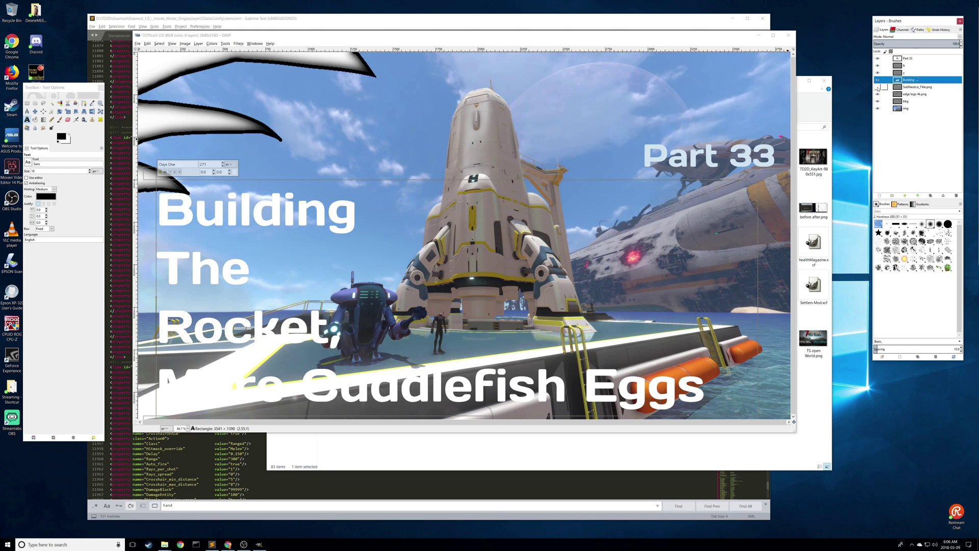
click(878, 87)
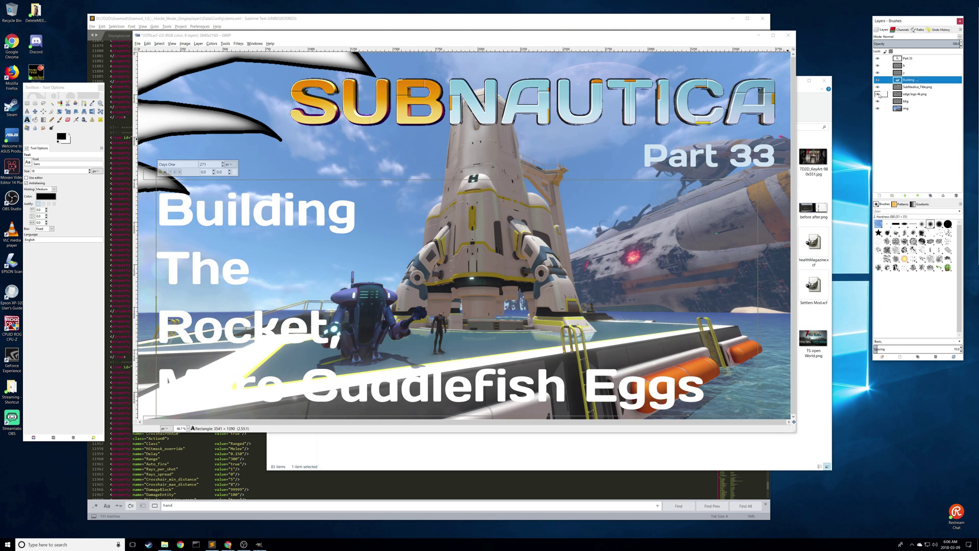
click(878, 94)
click(878, 94)
click(878, 95)
click(877, 94)
Create a selection from the alpha of the Building title text layer
right_click(907, 80)
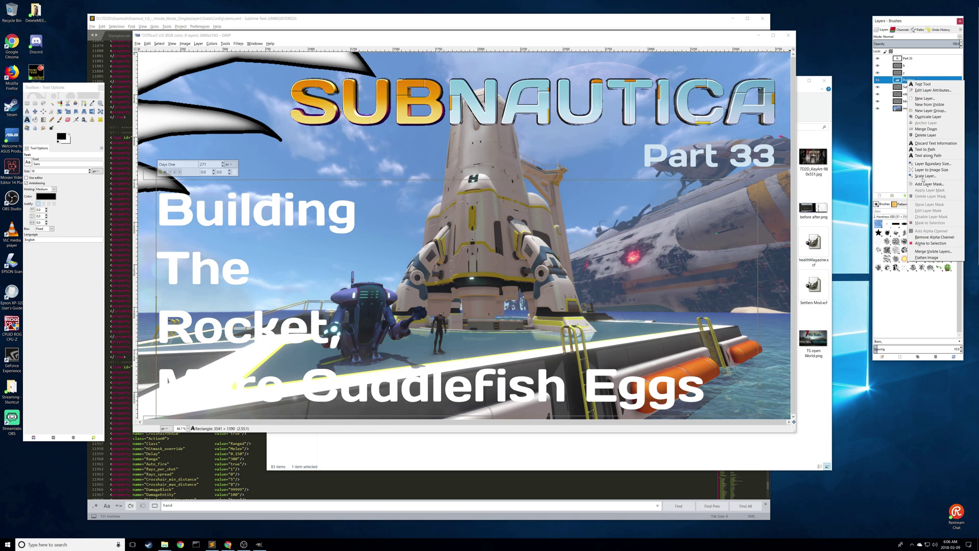
click(936, 243)
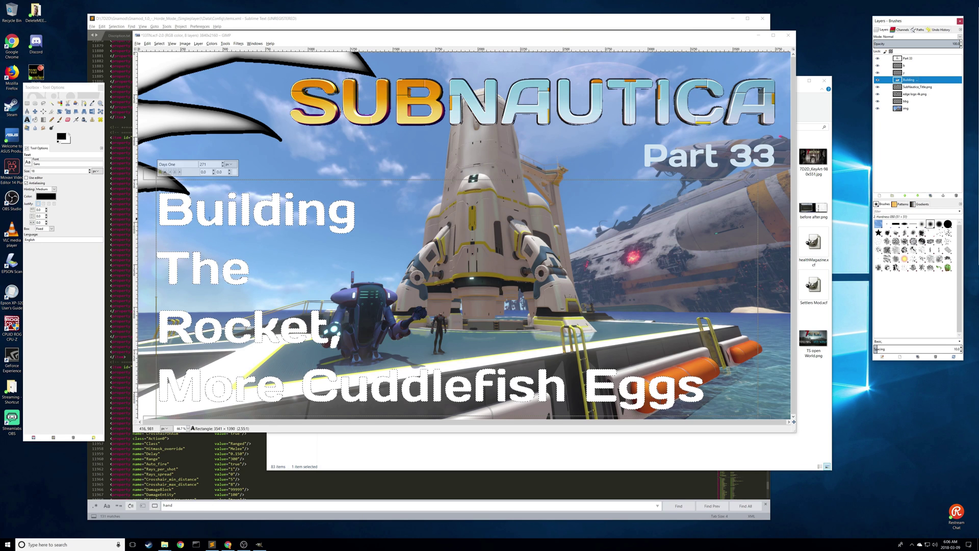
right_click(219, 222)
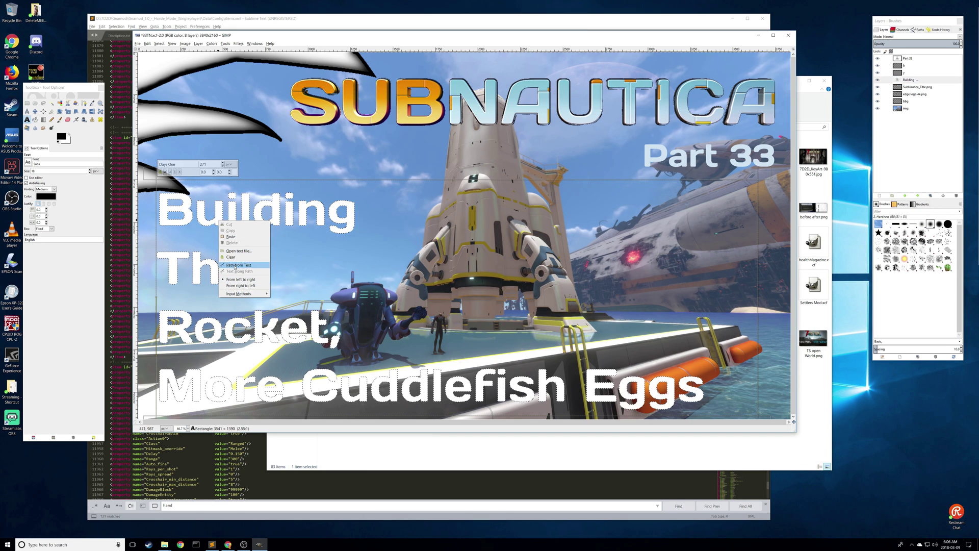
click(313, 186)
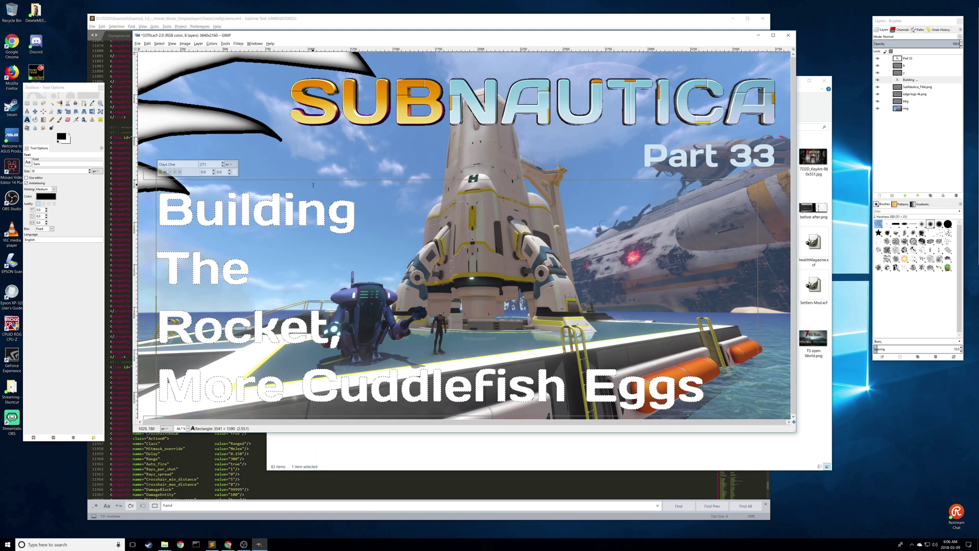
Grow the title text selection and fill it with black on the bbg layer to outline the lettering
right_click(360, 171)
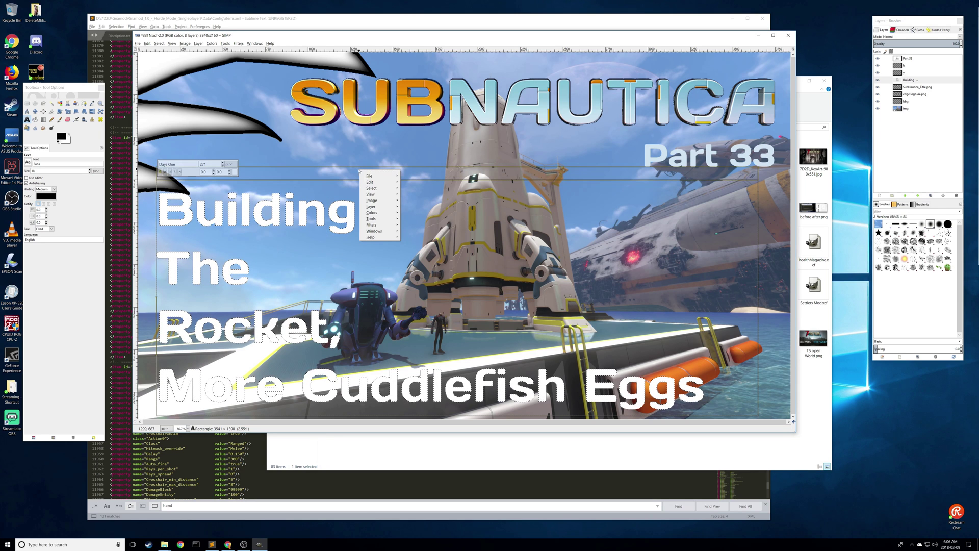
mouse_move(377, 189)
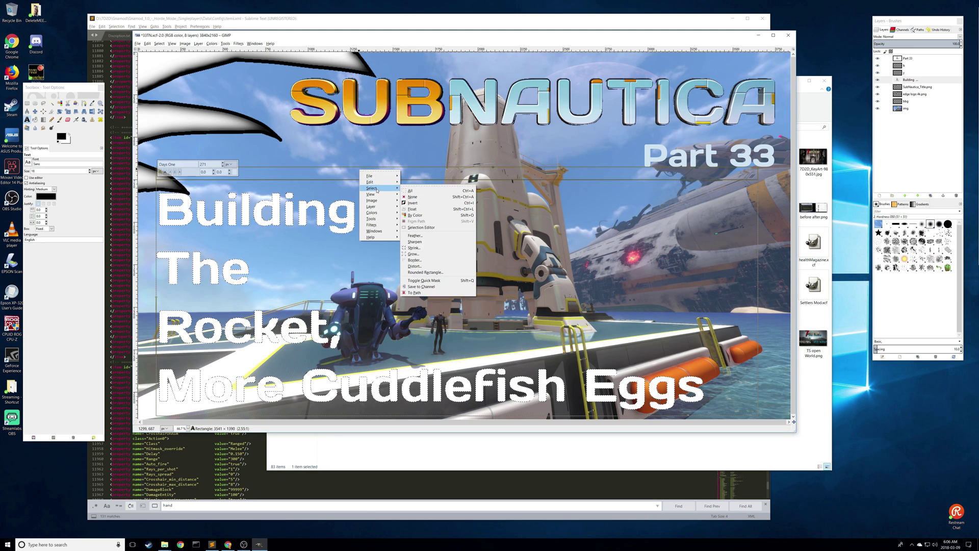
click(428, 255)
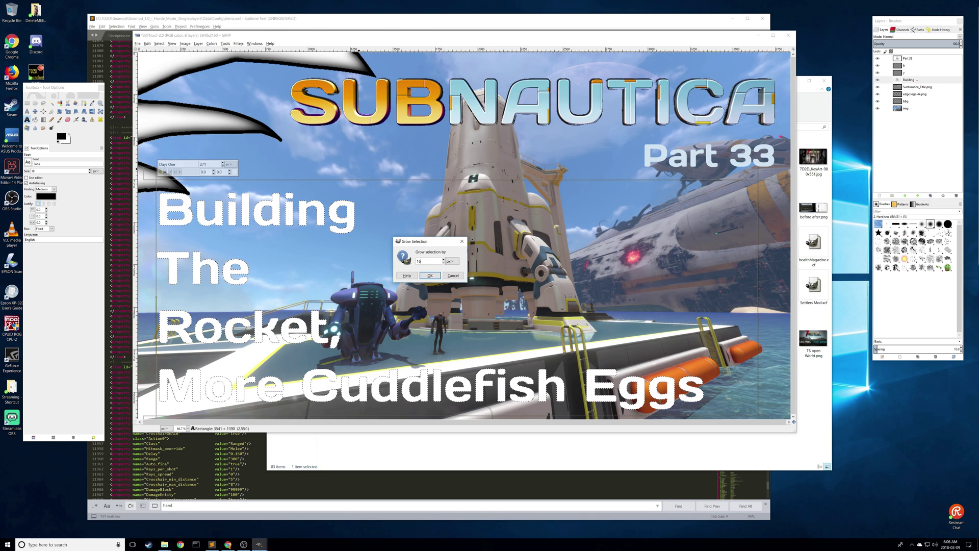
click(429, 275)
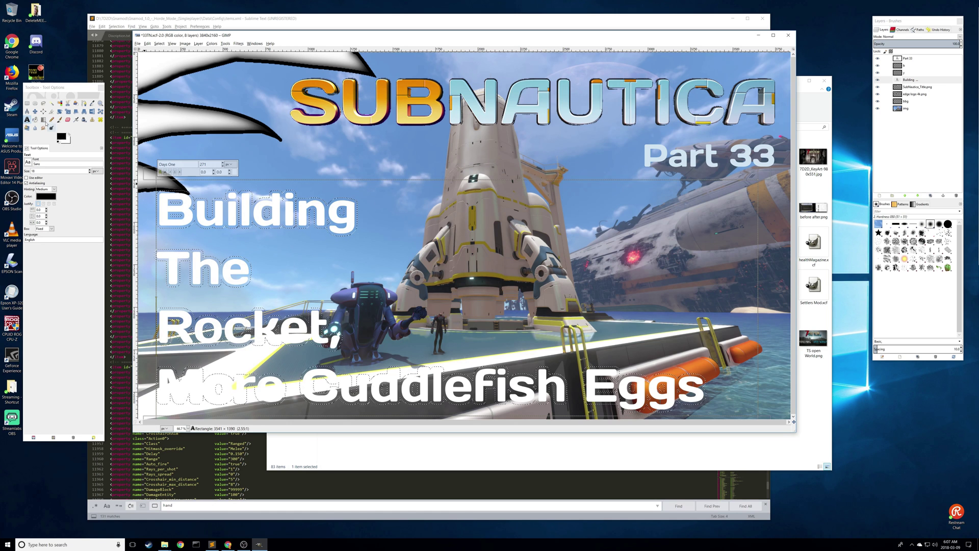
click(35, 119)
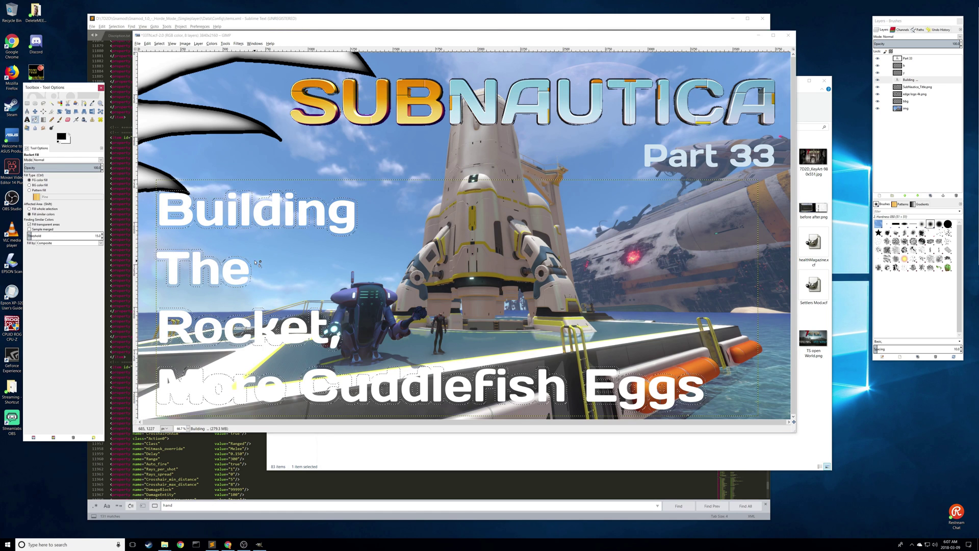
click(884, 101)
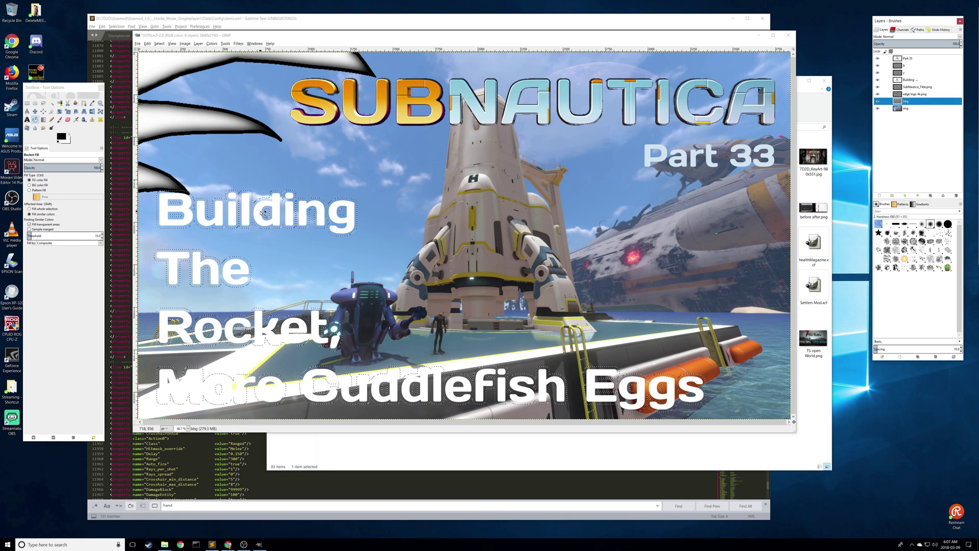
click(310, 215)
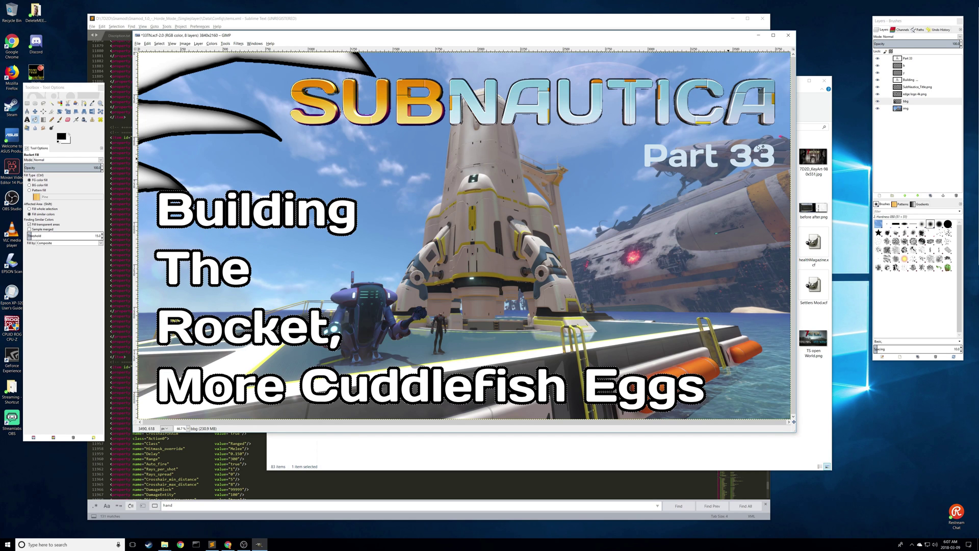
Create a selection from the alpha of the Part 33 text layer and grow it by 12 px
right_click(908, 59)
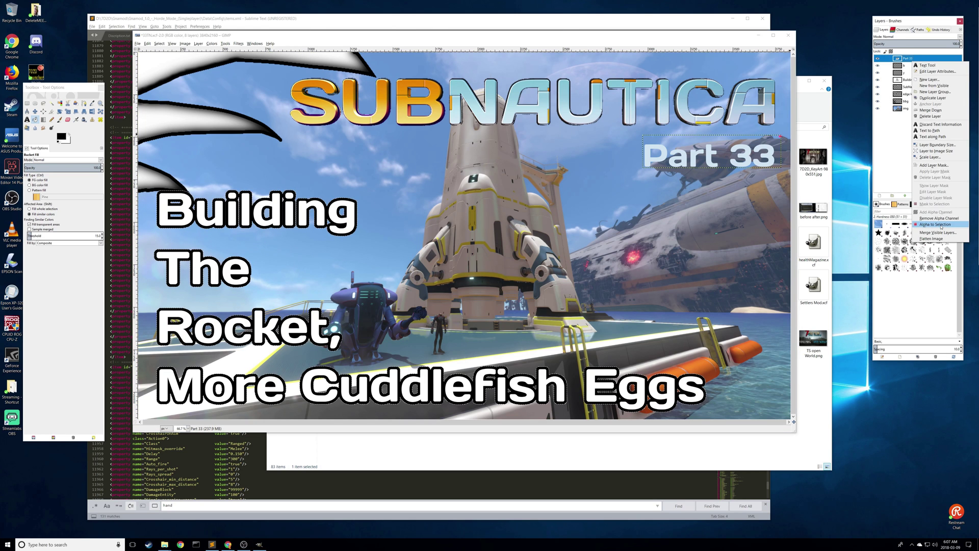
click(941, 225)
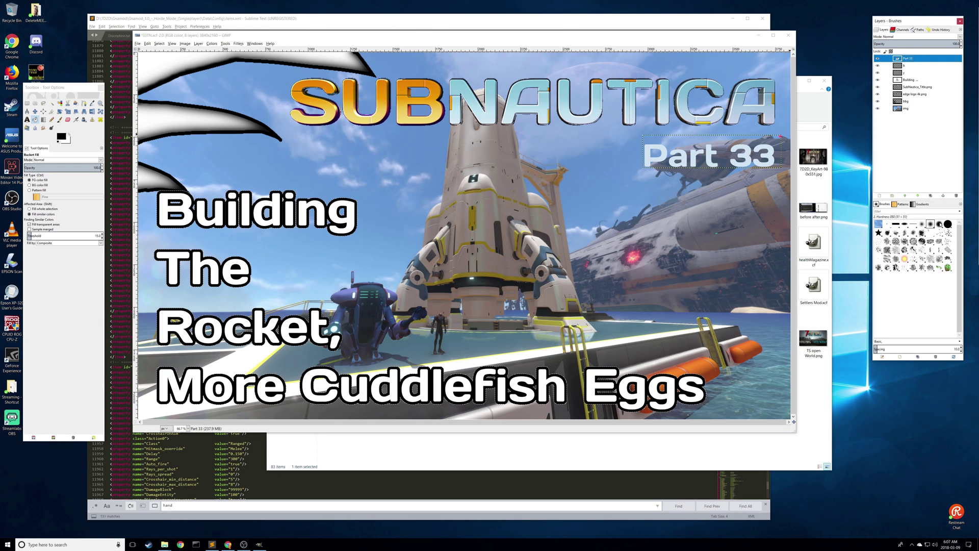
right_click(669, 179)
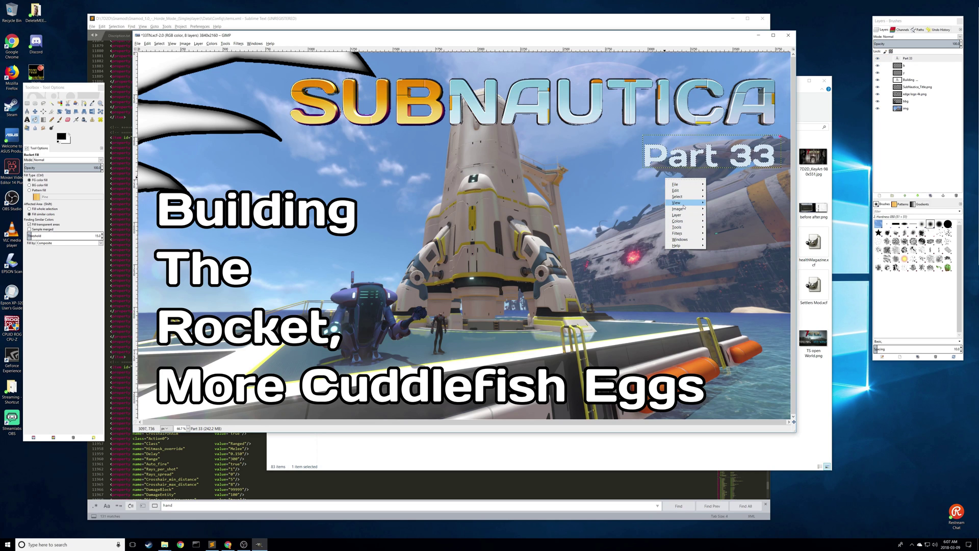
mouse_move(684, 206)
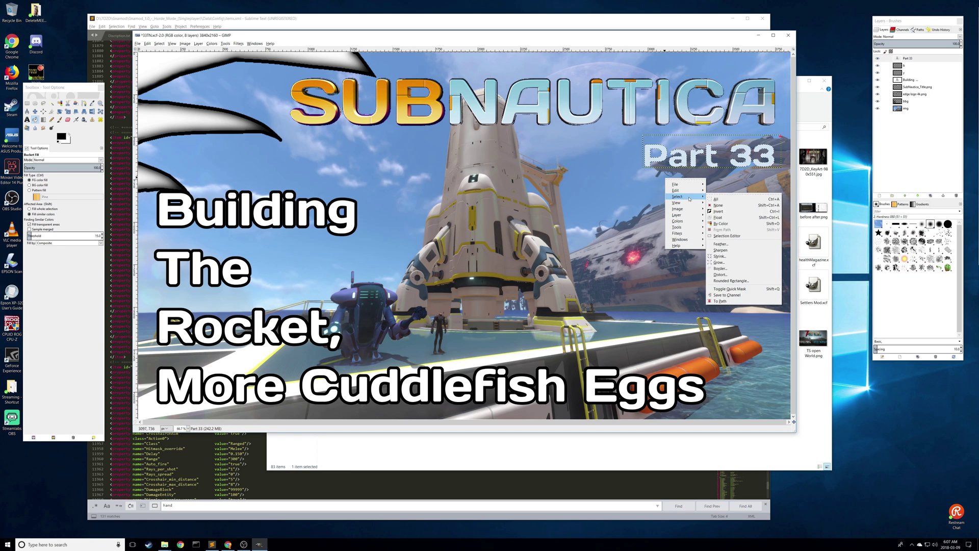
click(724, 263)
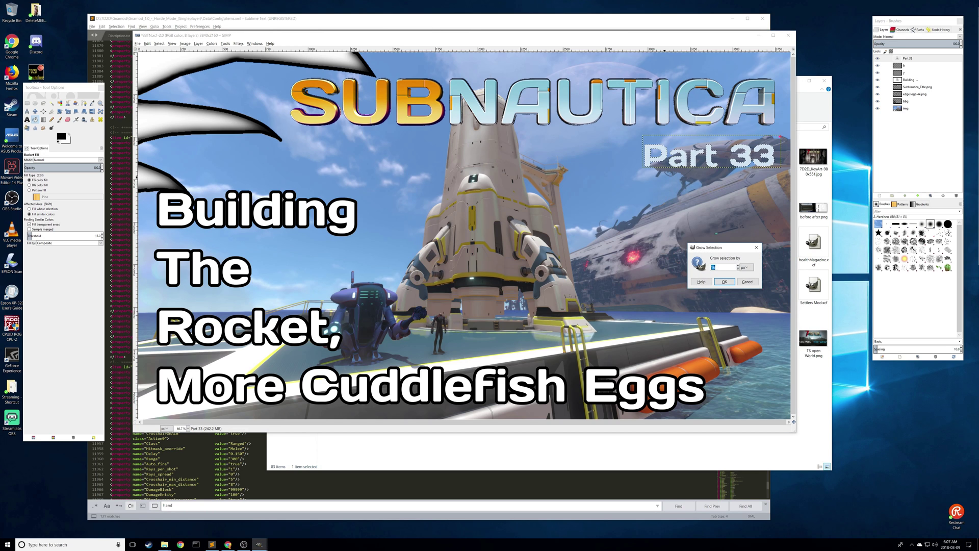
text(12)
click(725, 283)
Fill the grown Part 33 selection with black on the bbg layer, undoing any fill made on the text layer
click(712, 157)
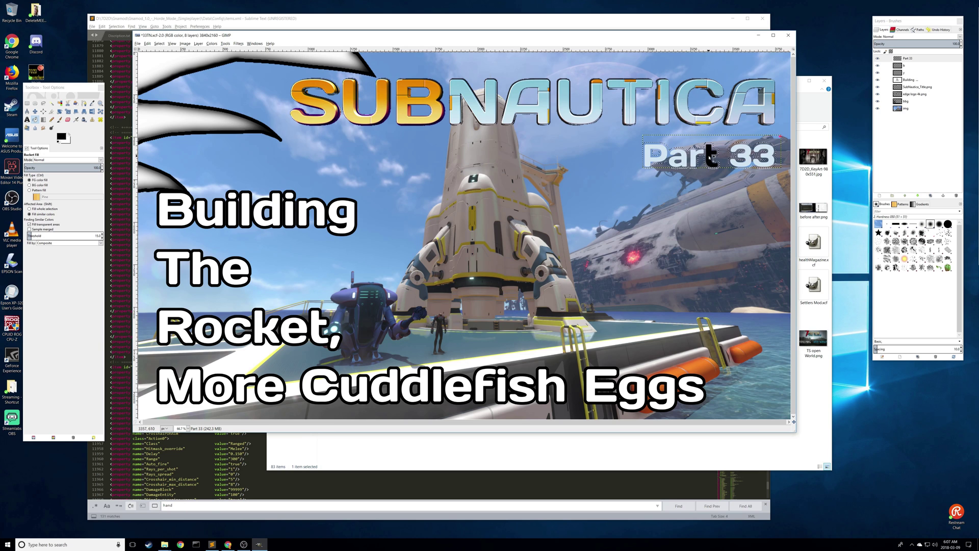
key(ctrl+z)
click(898, 101)
click(645, 162)
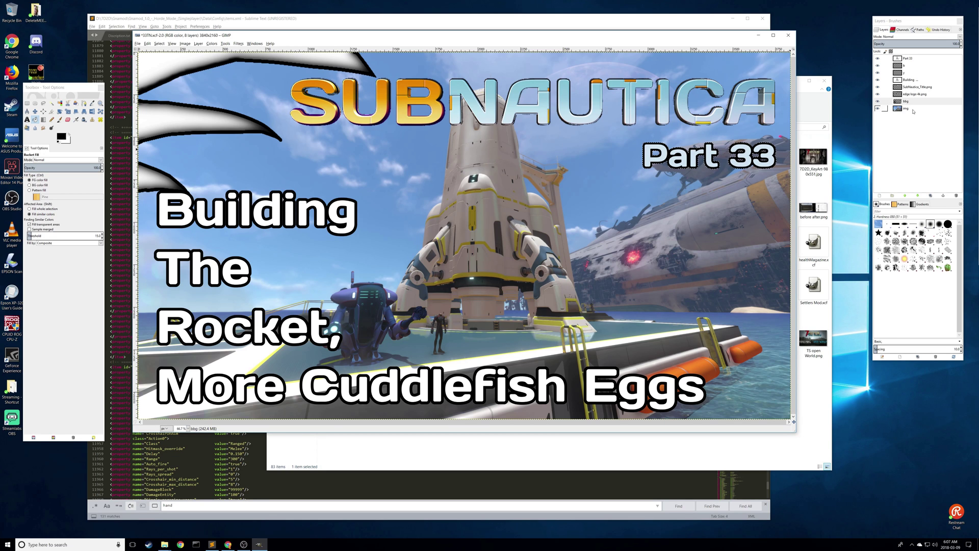
Create a selection from the alpha of the SubNautica_Title.png layer and grow it
right_click(910, 87)
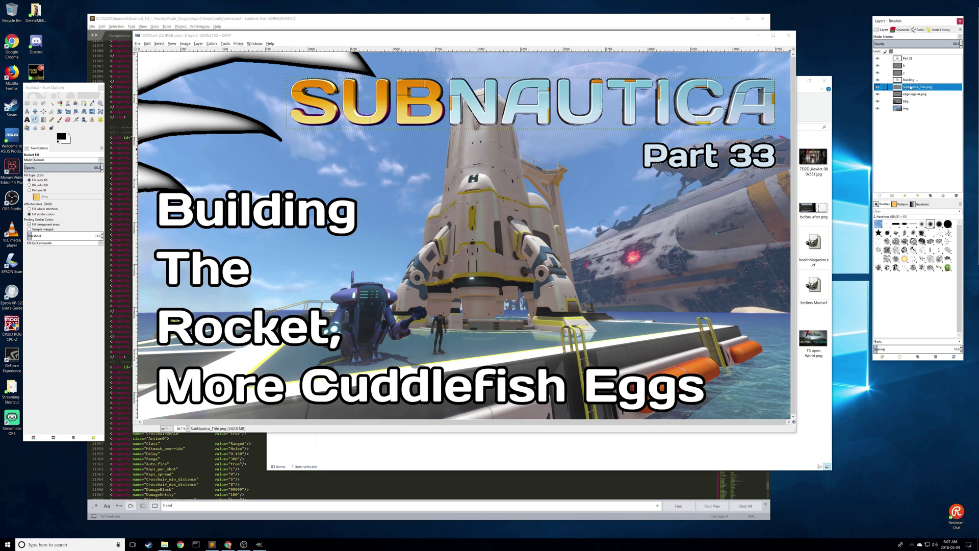
click(926, 223)
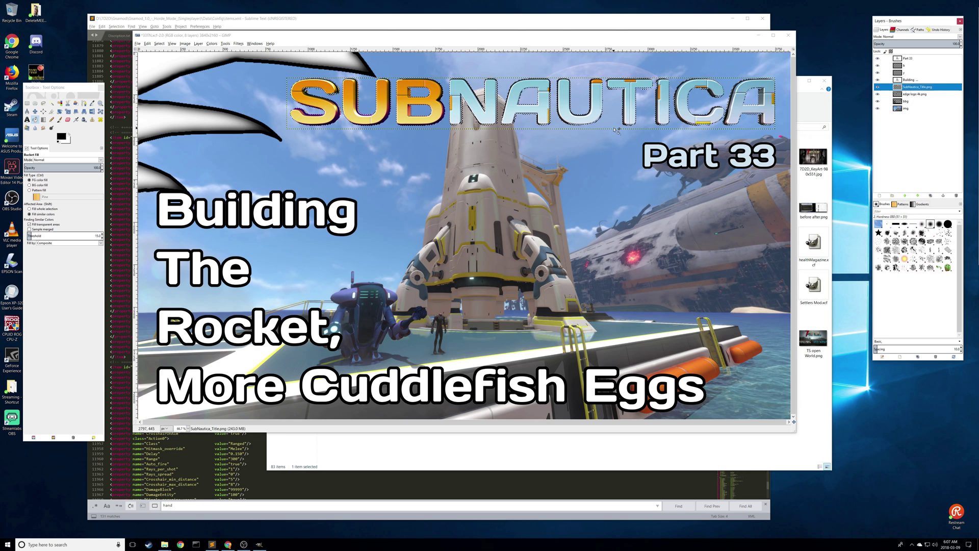
right_click(589, 121)
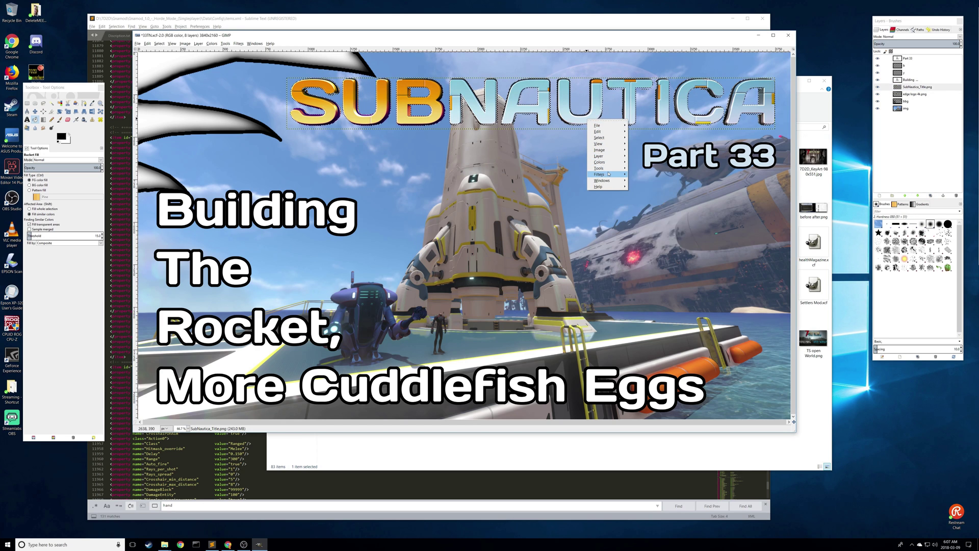
mouse_move(607, 175)
Fill the Subnautica title selection with black on the bbg layer, and check the fill by briefly hiding the title layer
right_click(911, 102)
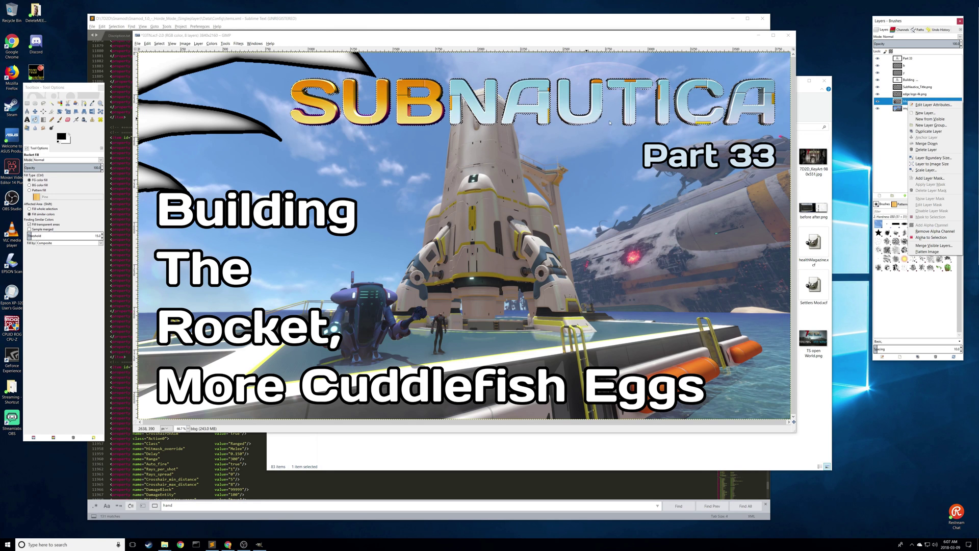
click(34, 122)
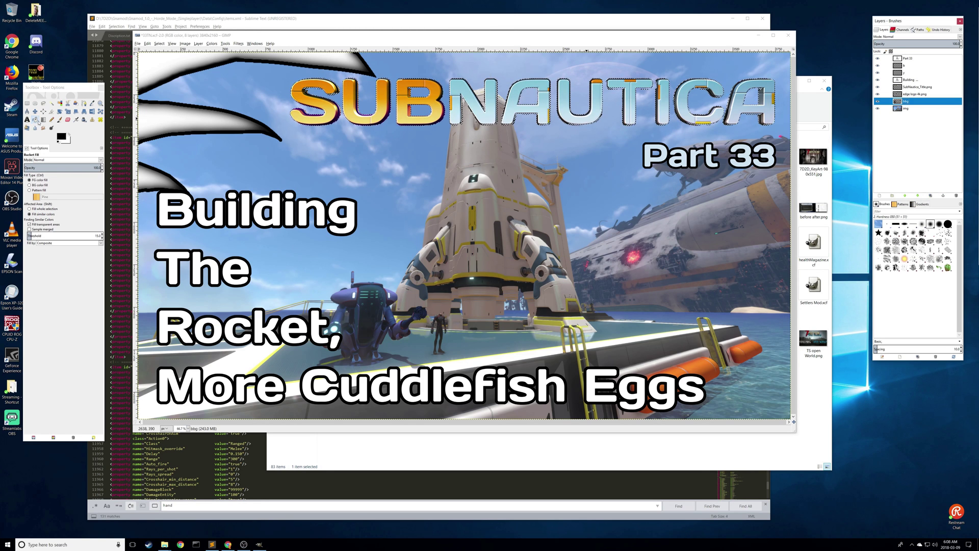
click(478, 111)
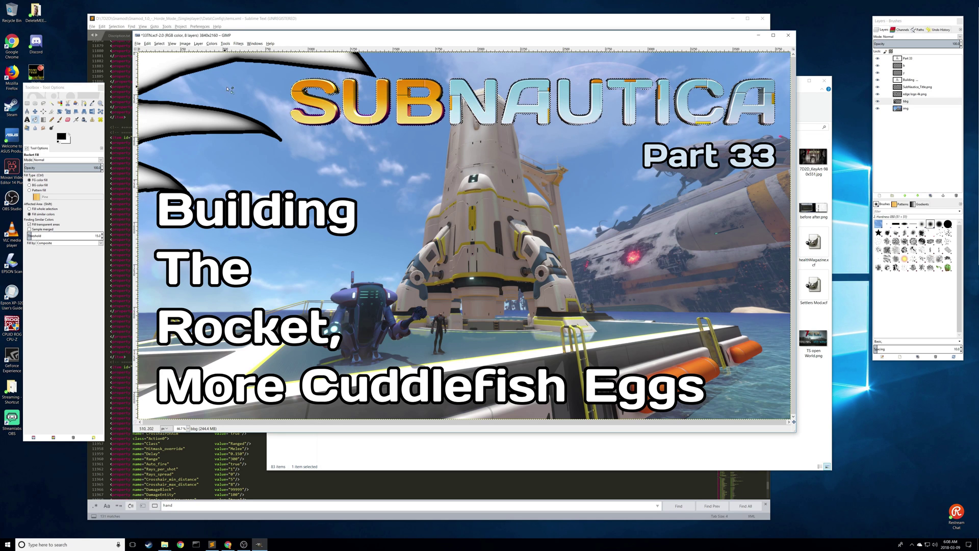
click(879, 86)
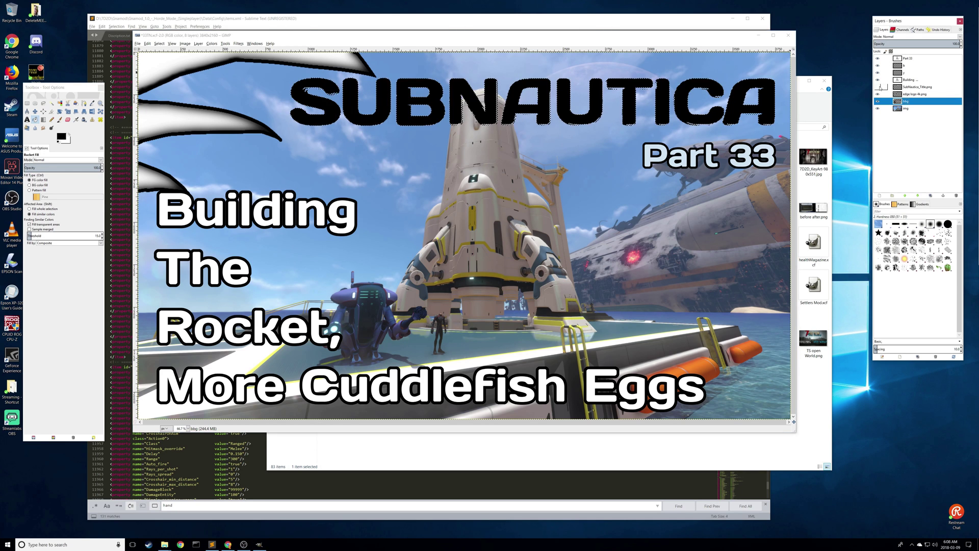
click(879, 87)
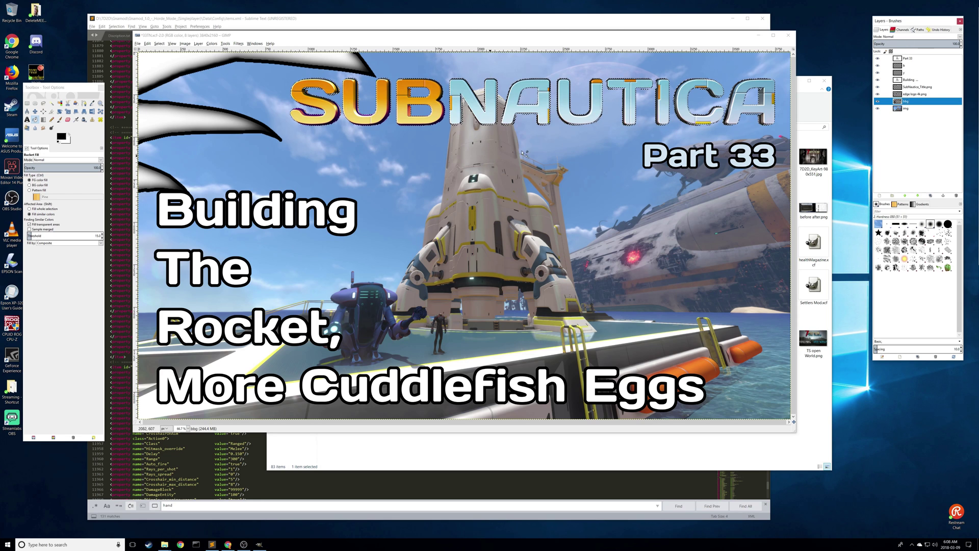
Apply a Gaussian Blur with 20 px horizontal and vertical radius to the selected area of the bbg layer
click(237, 44)
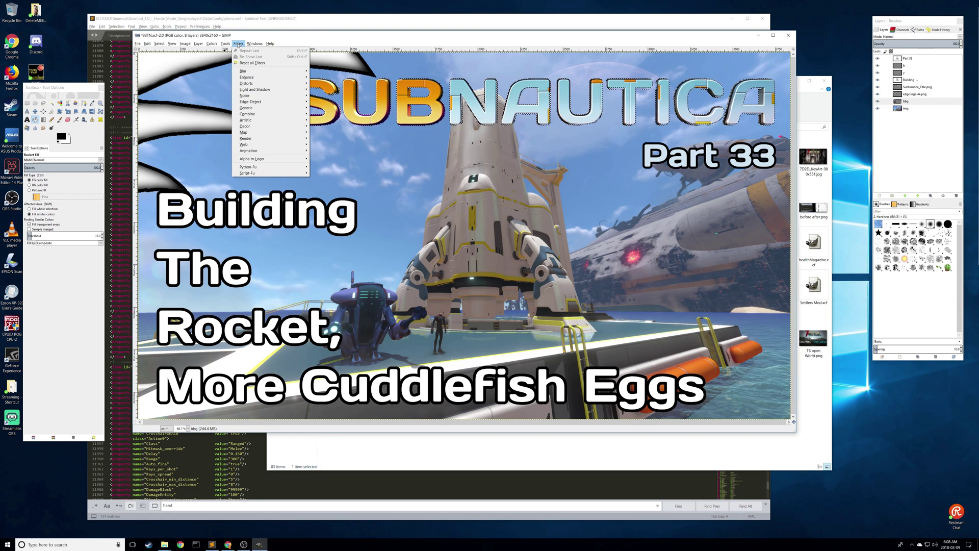
mouse_move(250, 71)
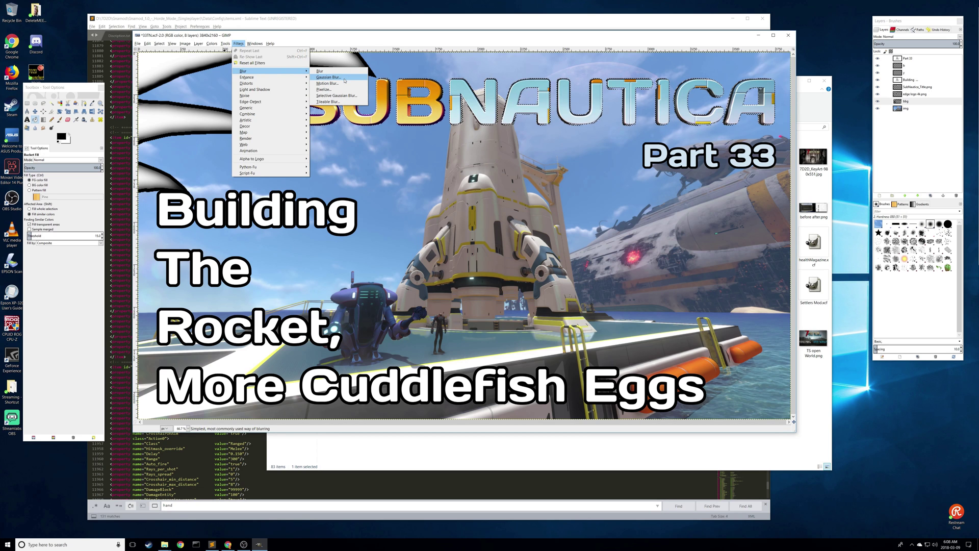
click(341, 79)
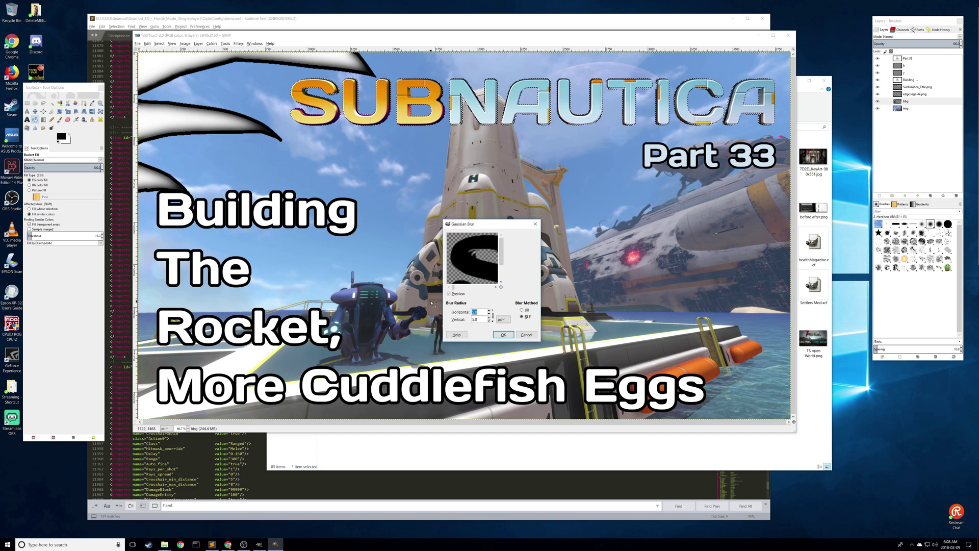
text(20)
click(475, 320)
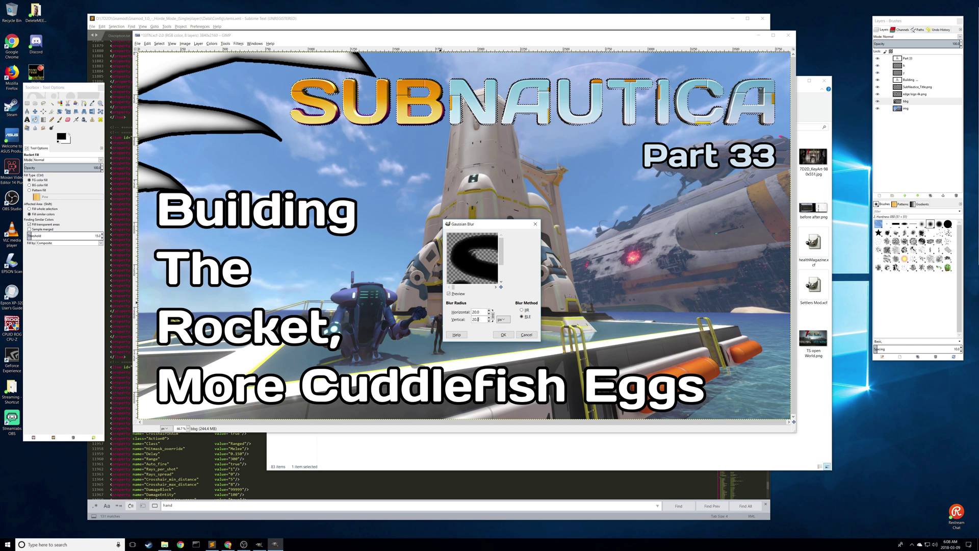
click(502, 335)
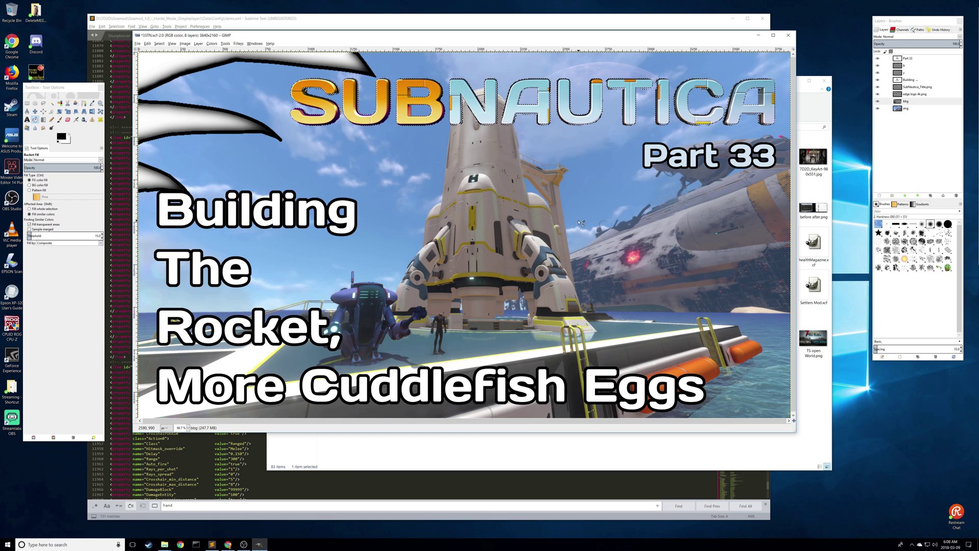
Clear the selection and apply the Gaussian Blur with a 20 px radius again to the whole bbg layer
key(ctrl)
click(225, 43)
mouse_move(238, 43)
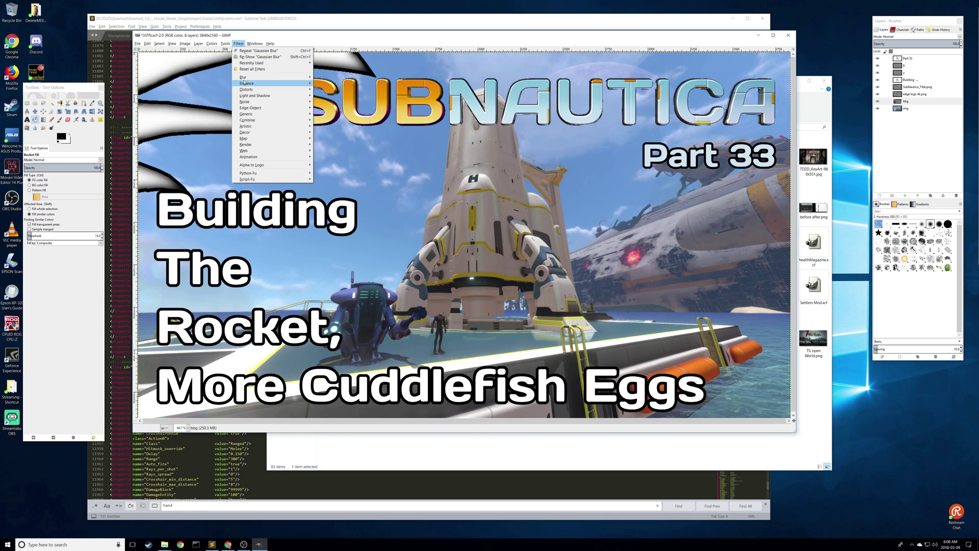
click(260, 57)
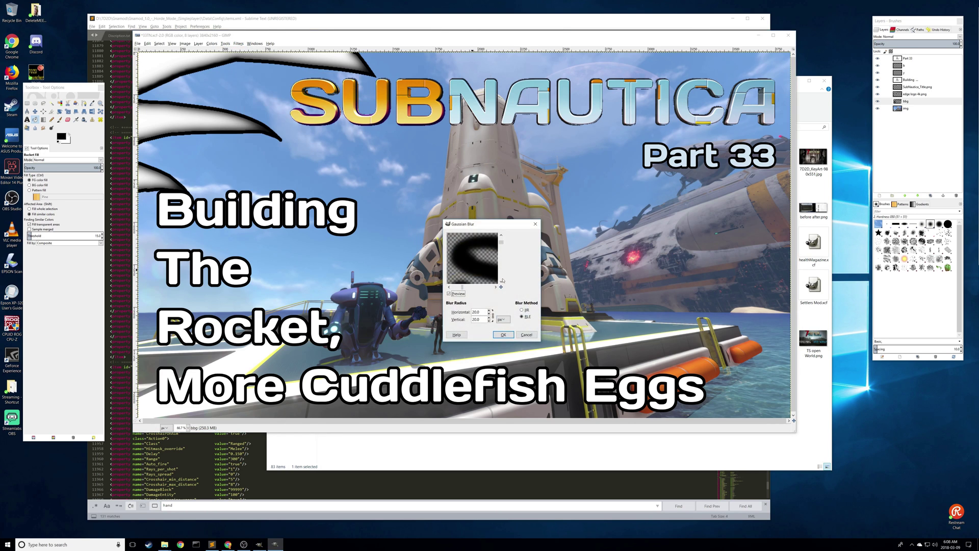
click(503, 334)
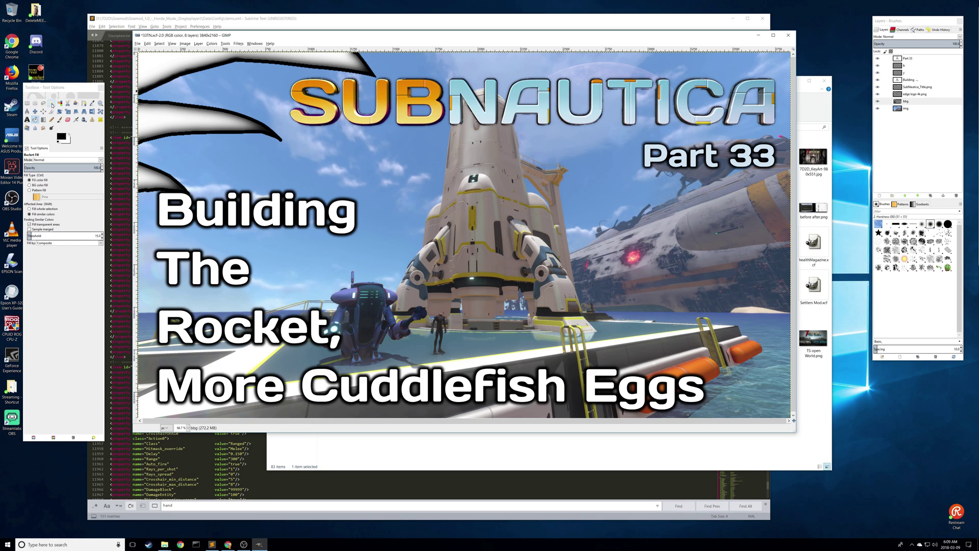
Sample golden tones from the Subnautica title lettering as the working colours, and select the layer directly above the Building text layer
click(93, 103)
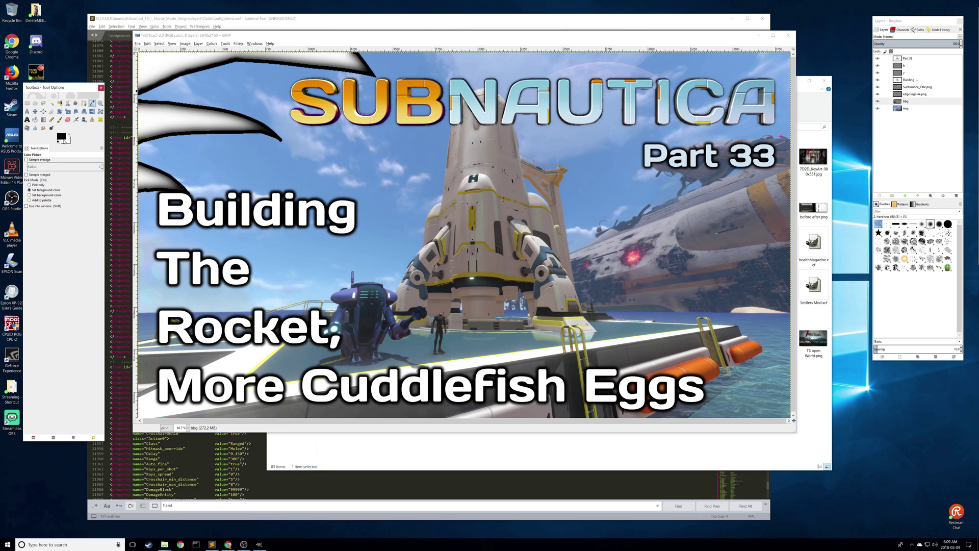
click(353, 81)
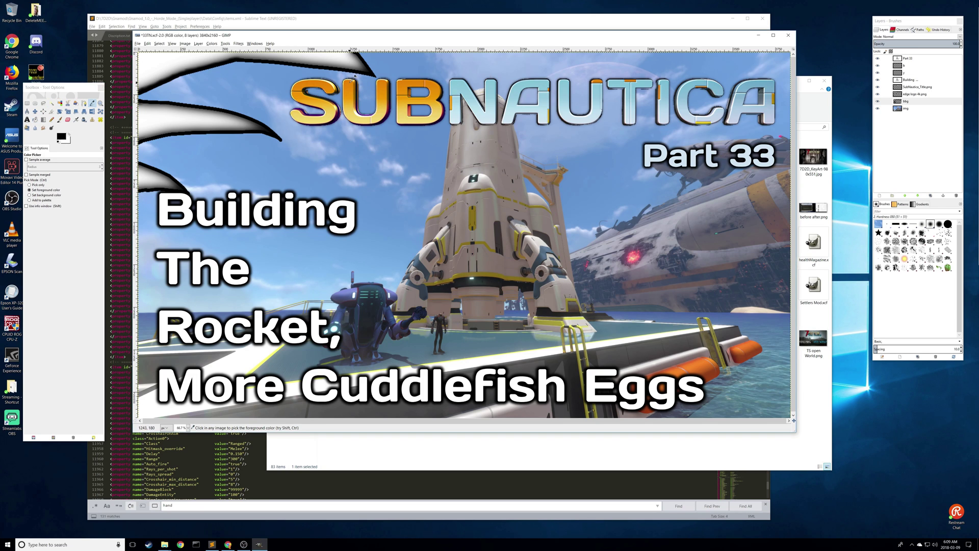
click(913, 88)
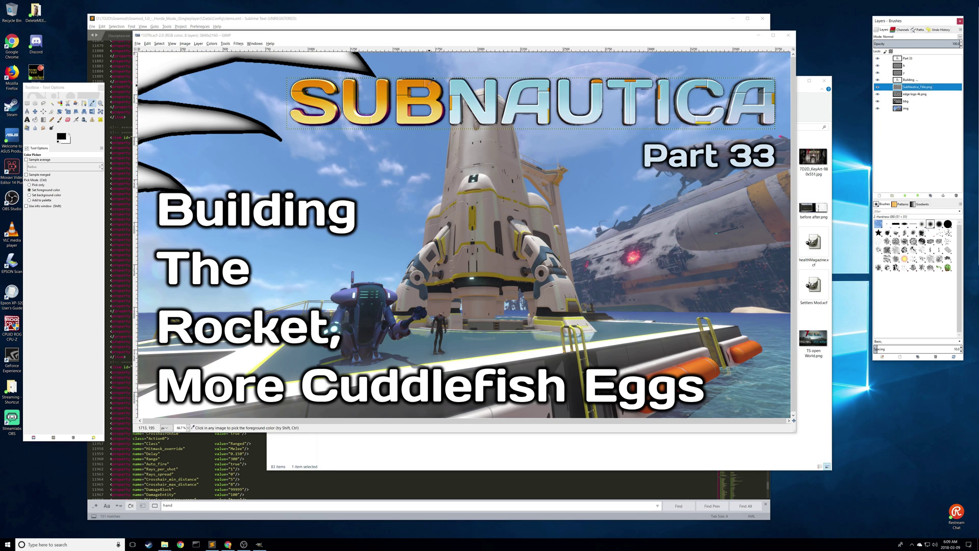
click(311, 115)
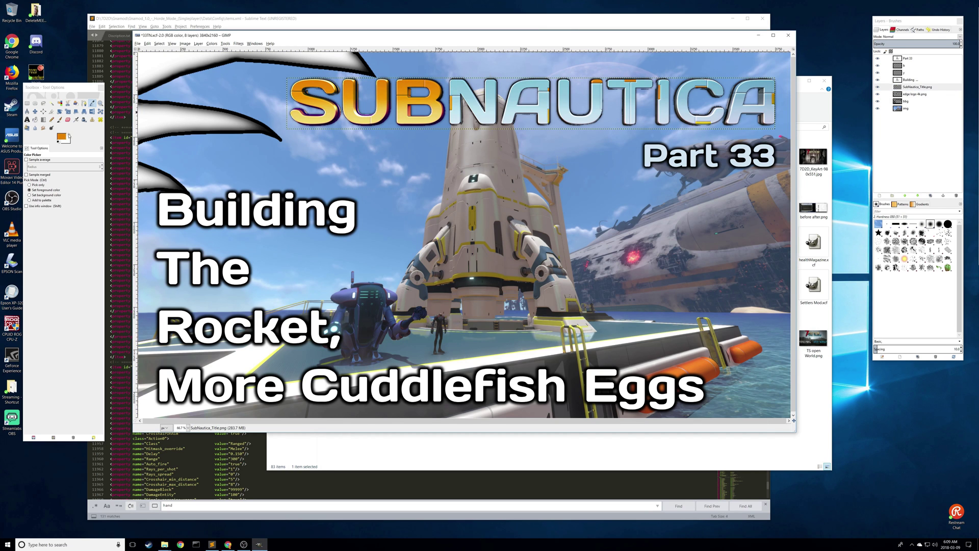
click(317, 118)
click(907, 73)
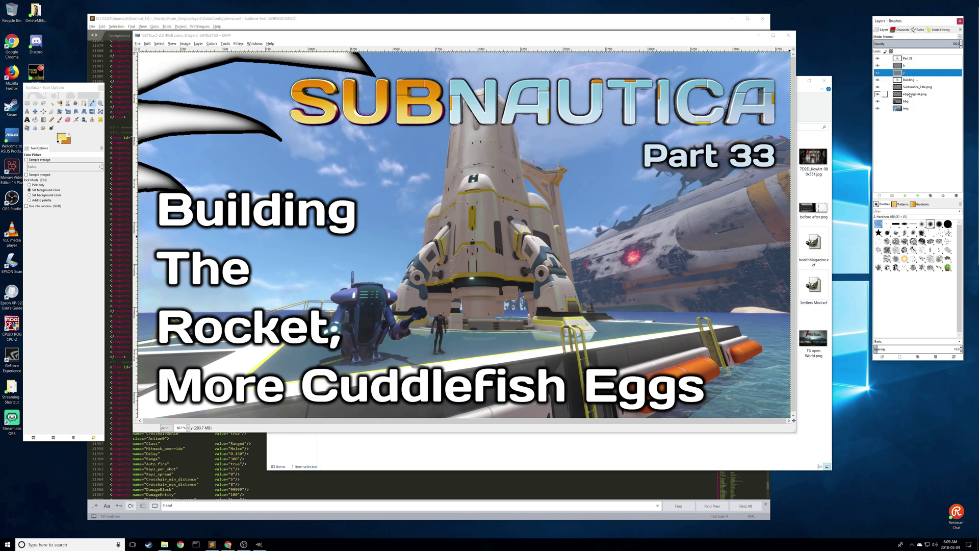
Select the Building text's shape and fill it on the y layer with an upward linear gradient from pale yellow to orange
right_click(911, 80)
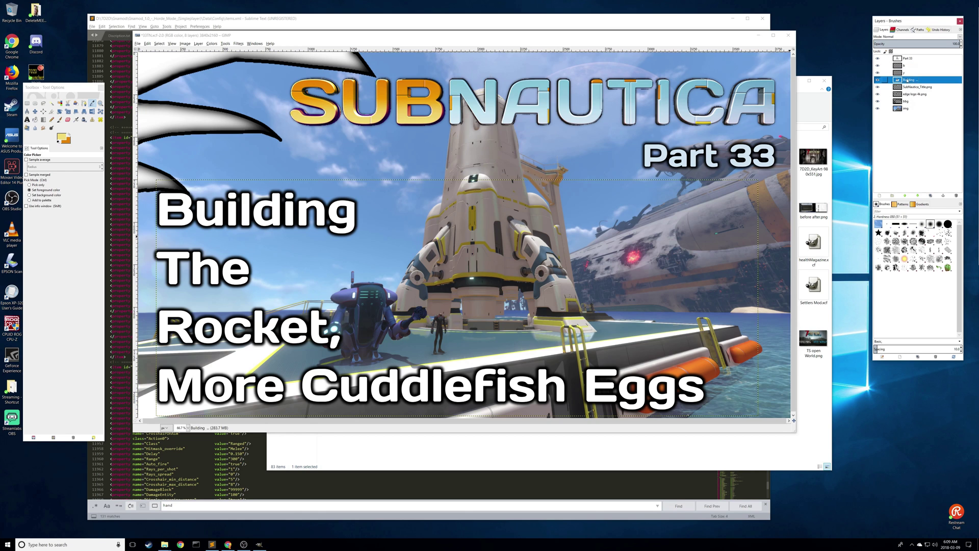
click(929, 241)
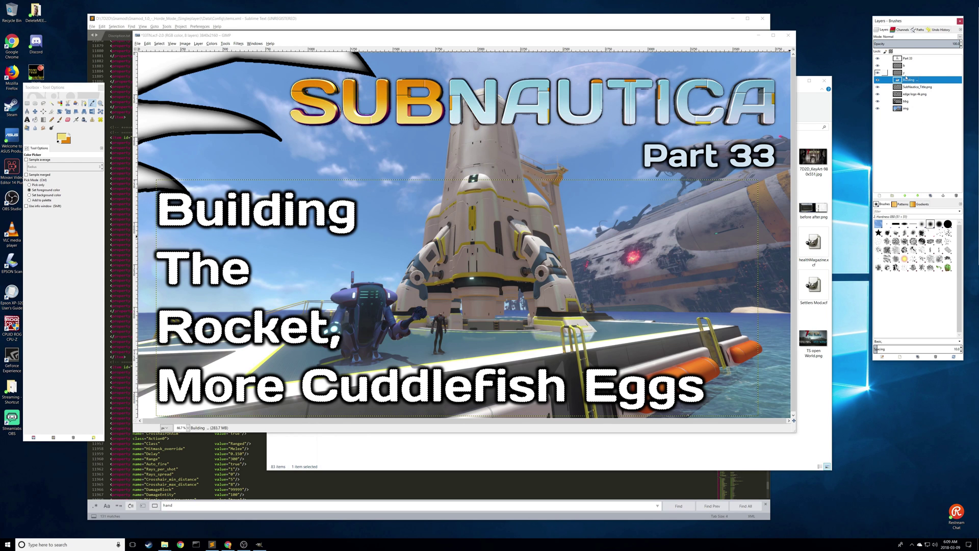
click(924, 74)
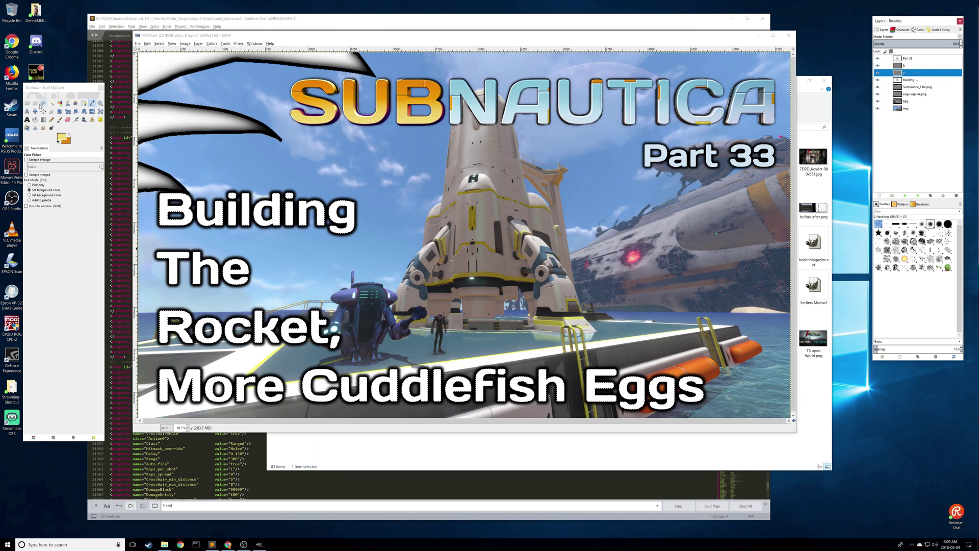
click(43, 120)
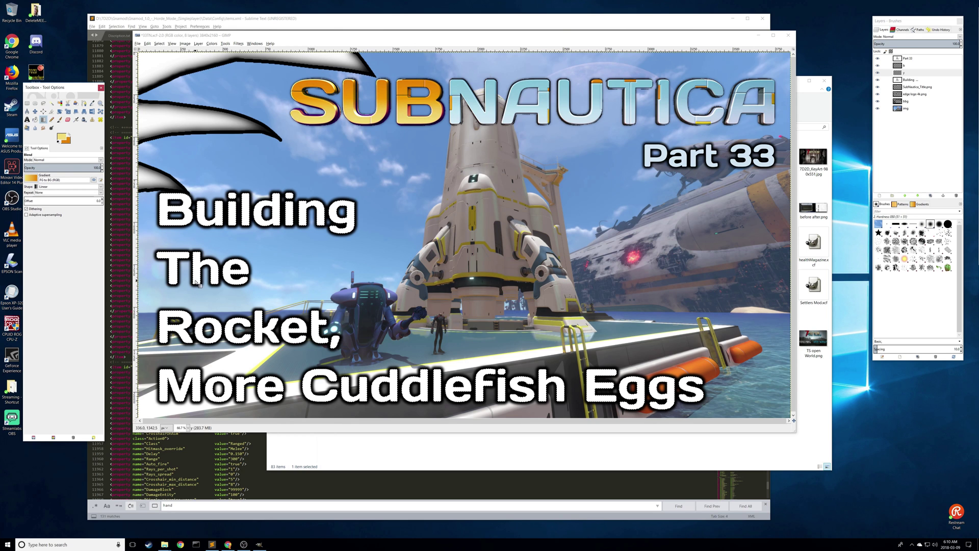
drag(206, 337, 204, 230)
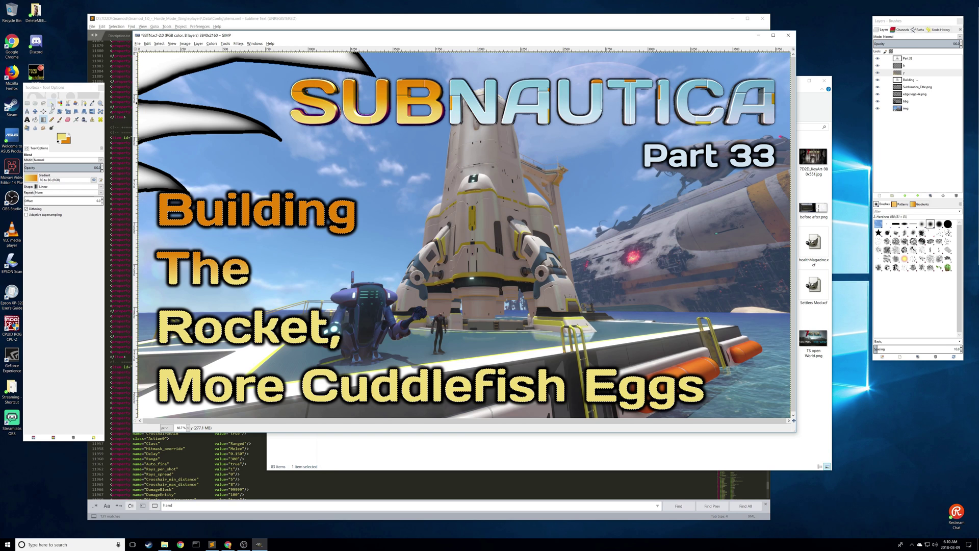
Sample two light blue tones from the Subnautica title lettering as the foreground and background colours
click(92, 104)
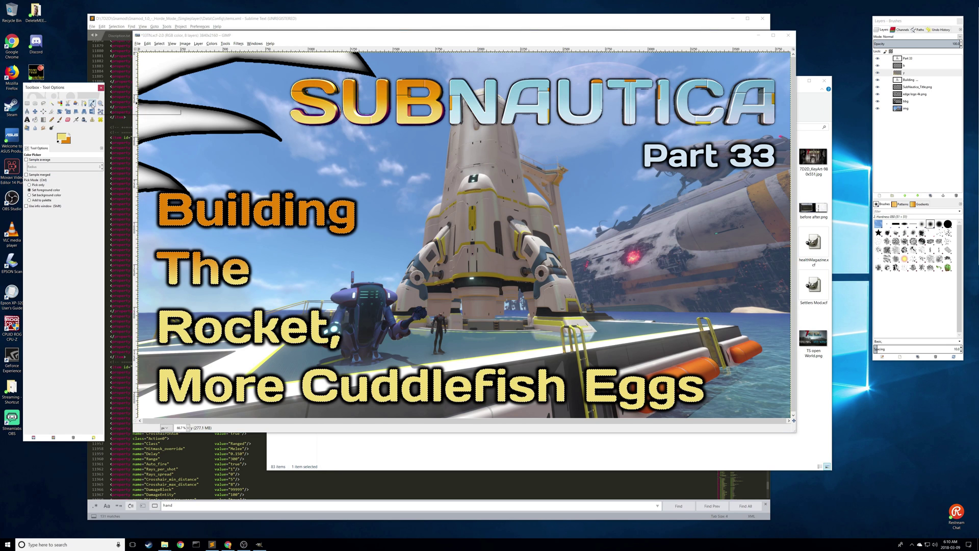
click(910, 87)
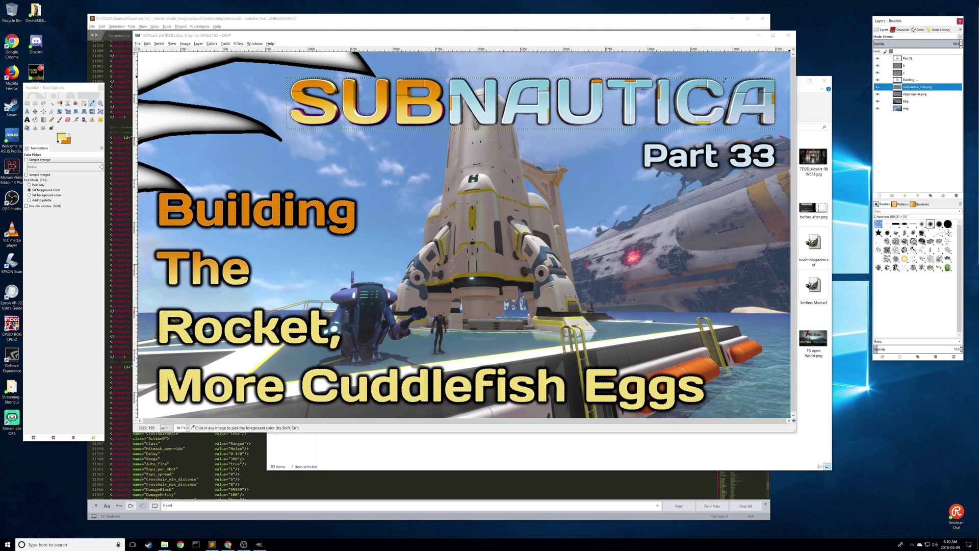
click(494, 81)
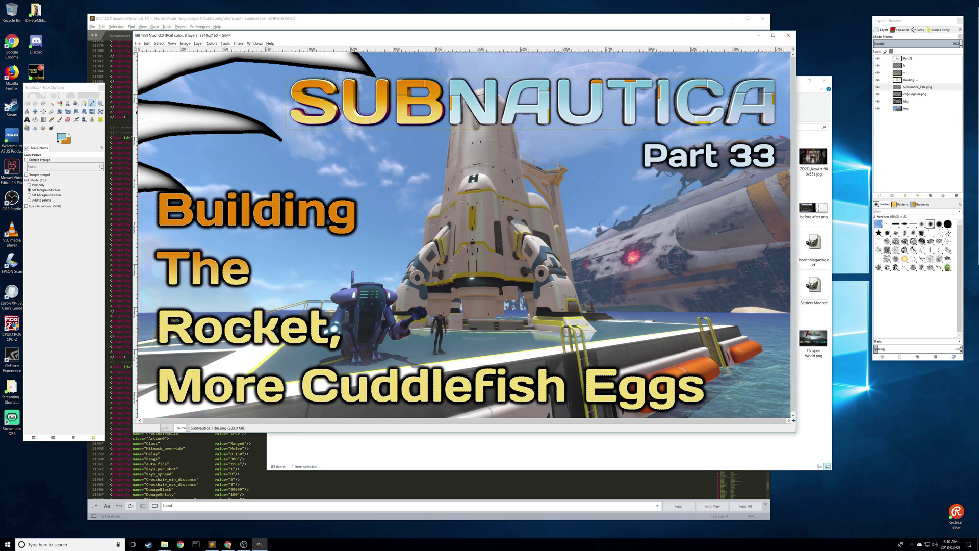
click(69, 135)
click(492, 114)
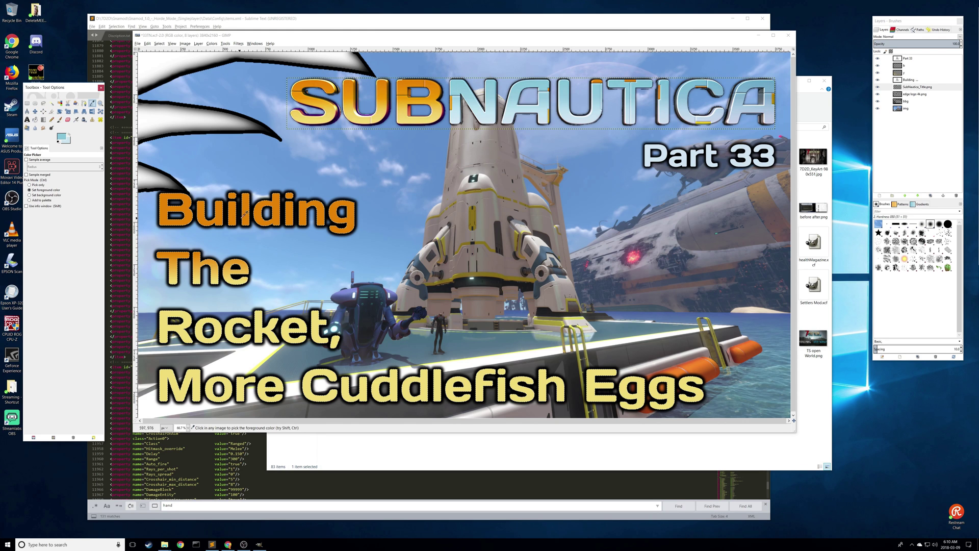
Fill the selected title text on the b layer with a light blue linear gradient running upward through the More Cuddlefish Eggs line
click(907, 58)
click(906, 67)
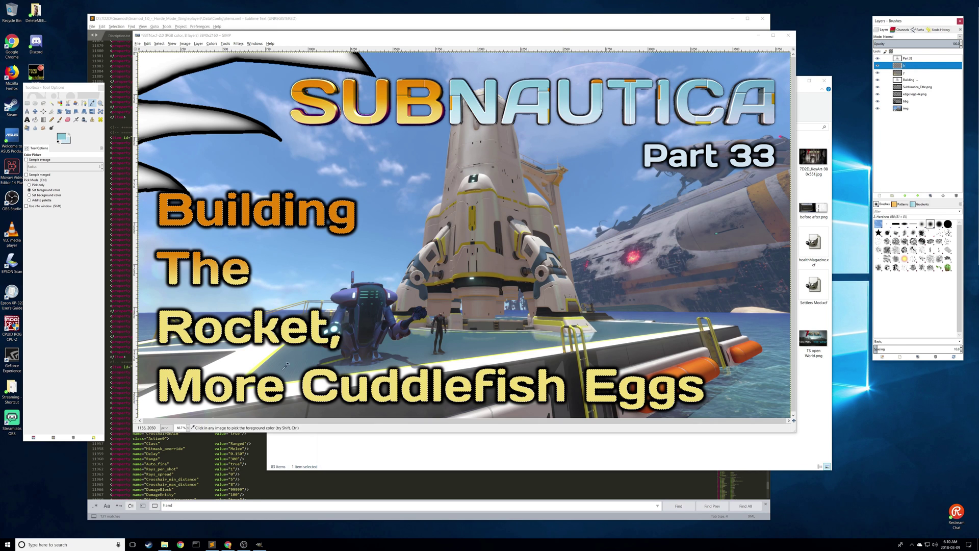
click(35, 120)
click(43, 119)
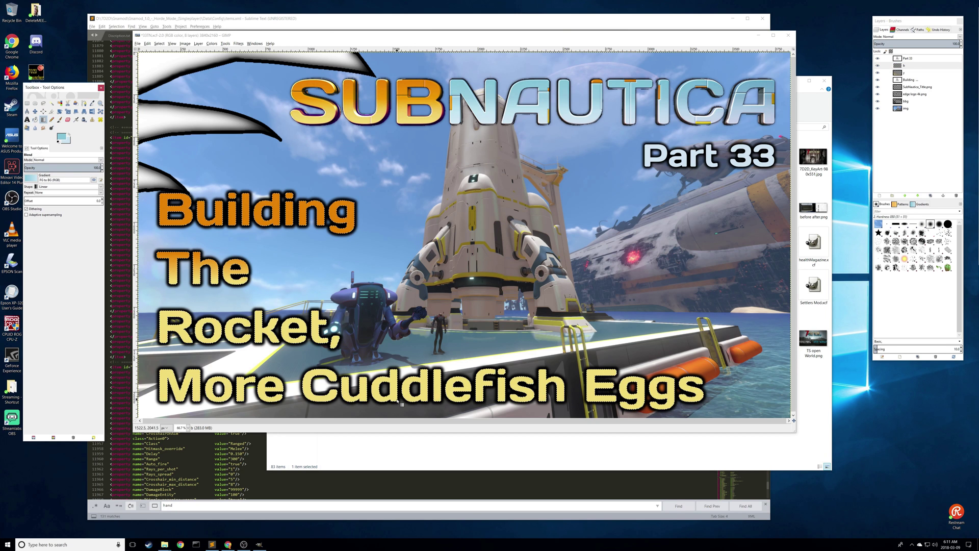
drag(401, 403, 396, 375)
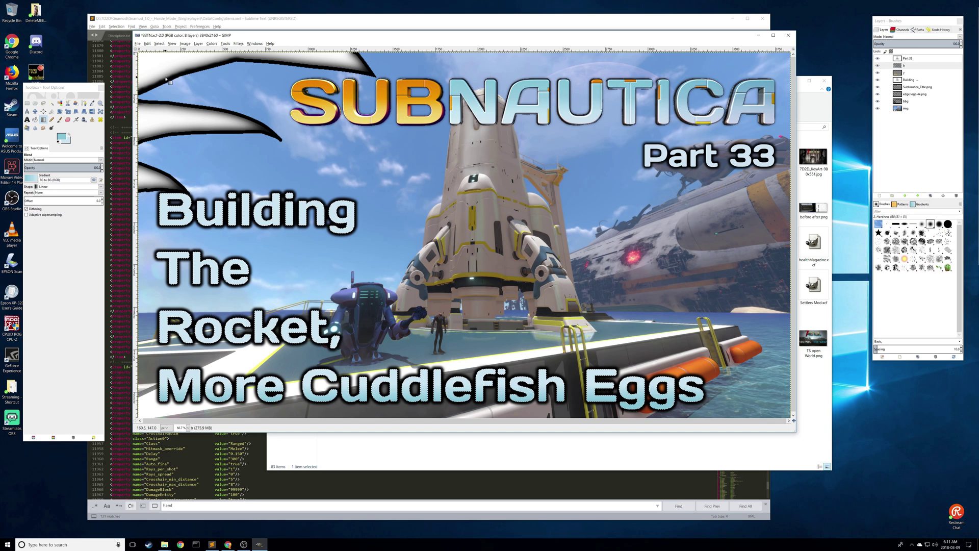
Delete the blue fill over the three lines Building The Rocket on the b layer using a rectangular selection
click(27, 103)
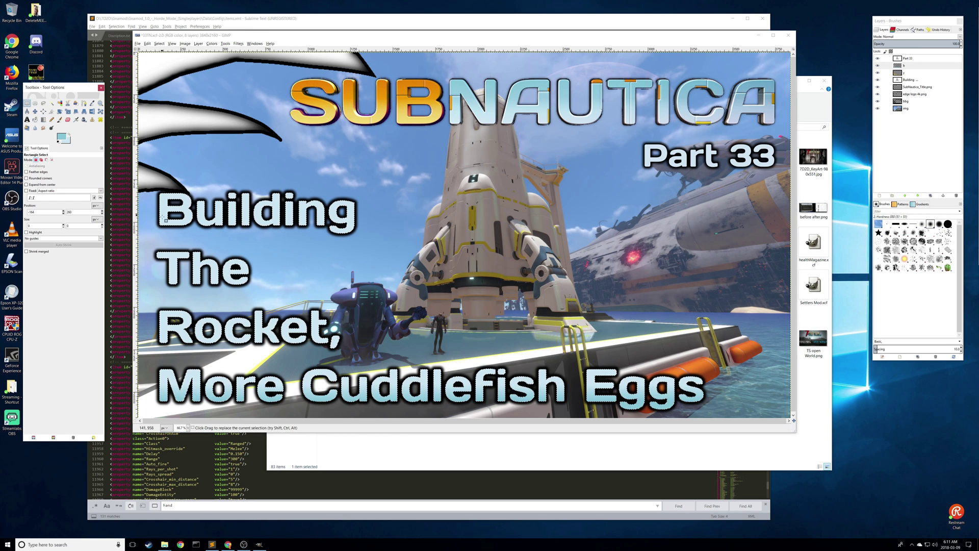
drag(144, 182, 378, 352)
key(Delete)
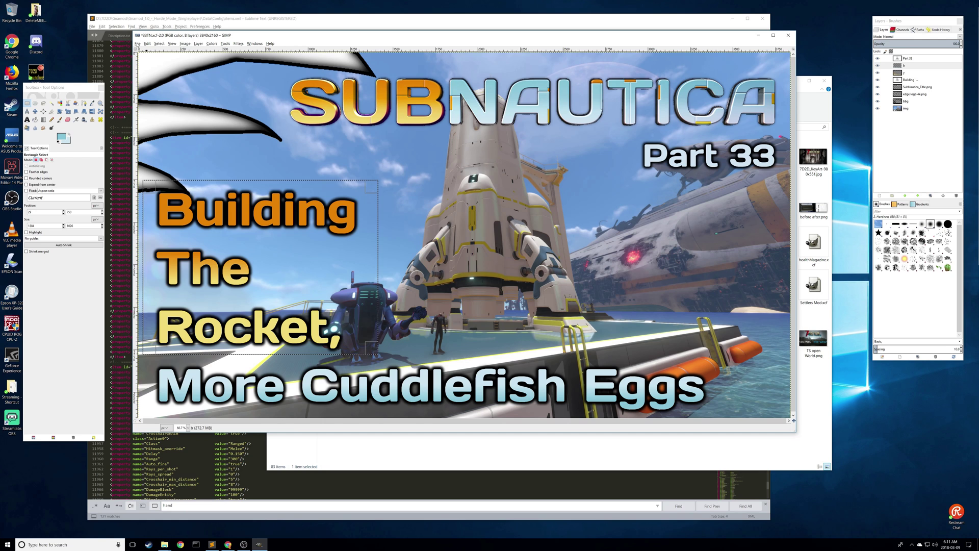
Place alpha 16 RED.png from the stuff folder into the image as a new layer, and delete that layer
click(806, 111)
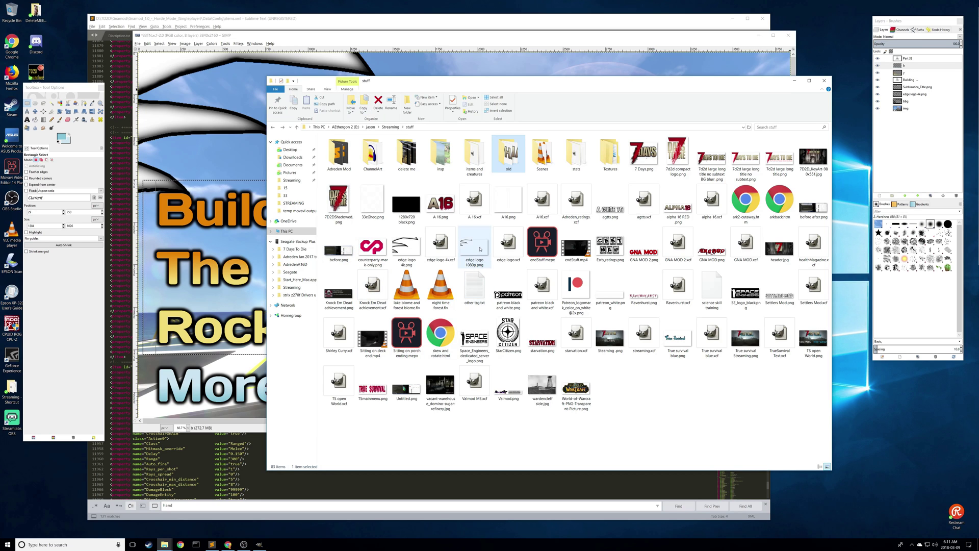
mouse_move(482, 251)
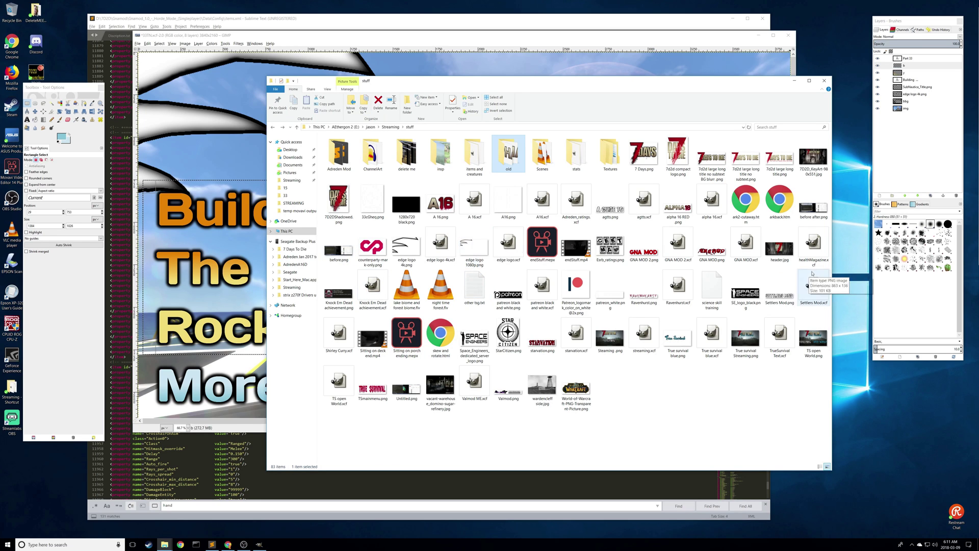
mouse_move(712, 257)
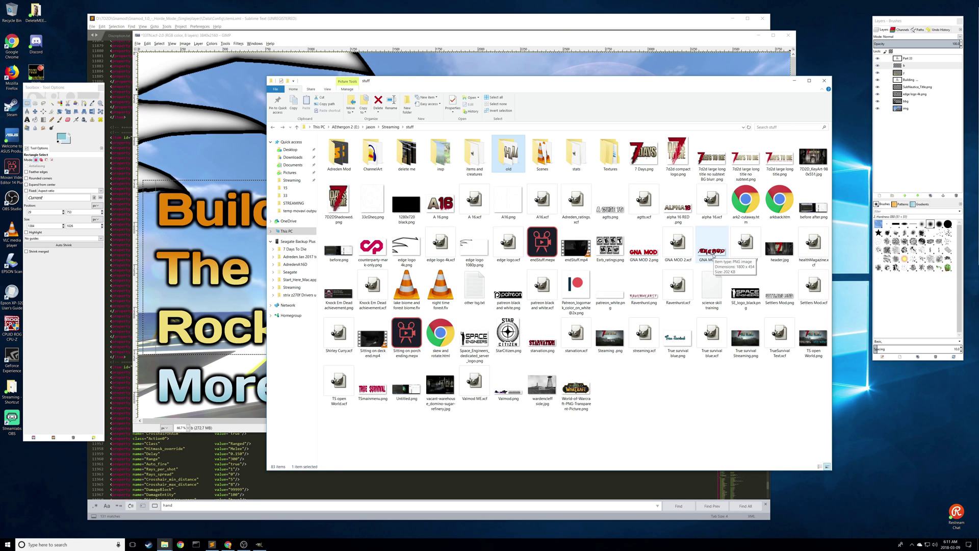
click(714, 256)
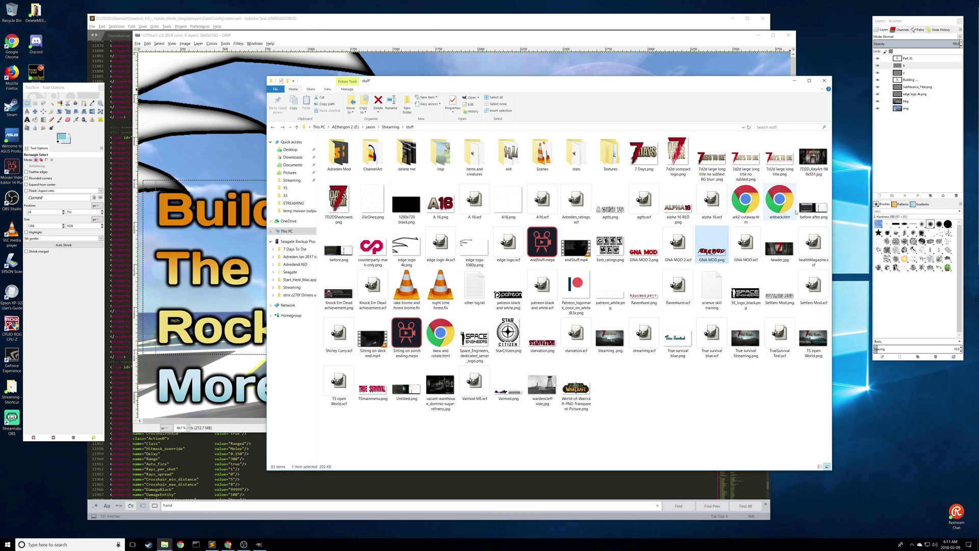
click(679, 216)
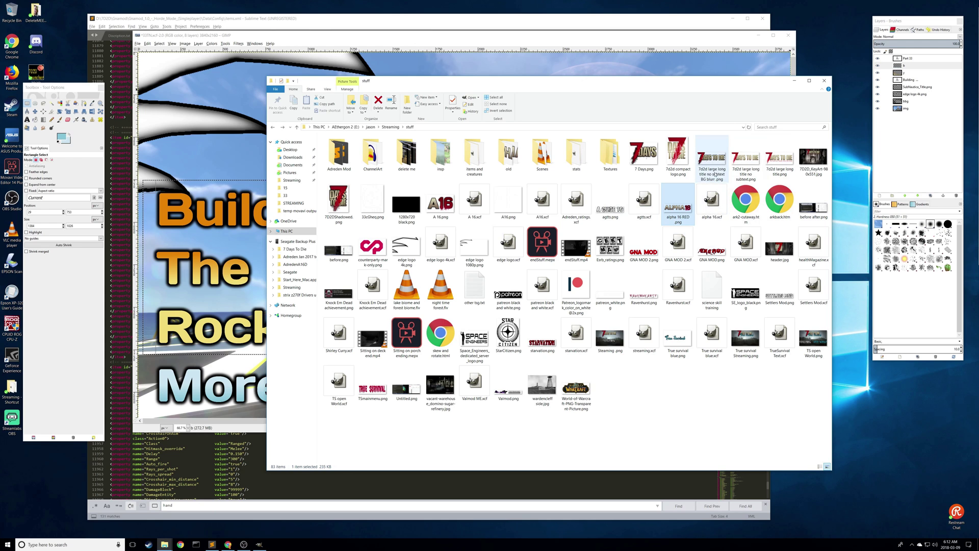
drag(678, 204, 295, 193)
drag(234, 153, 387, 239)
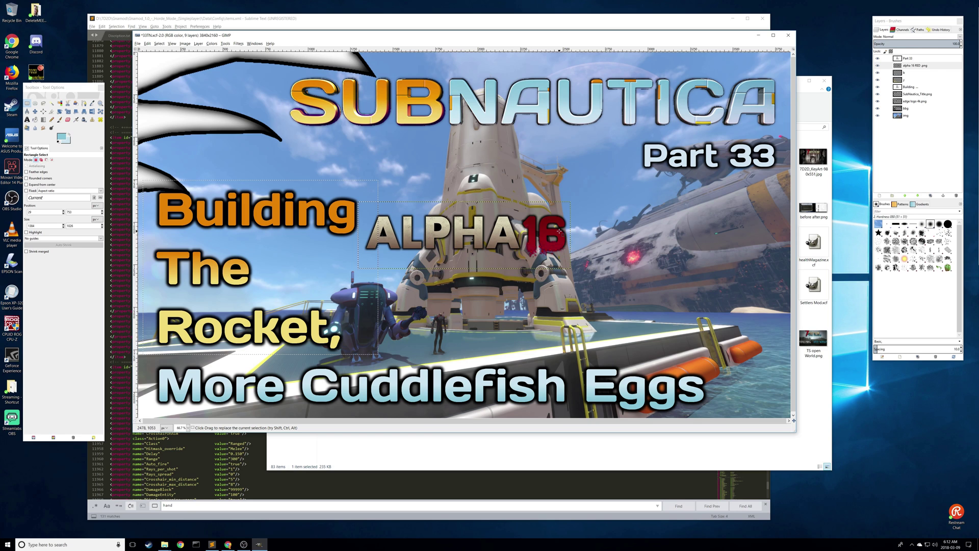
click(956, 195)
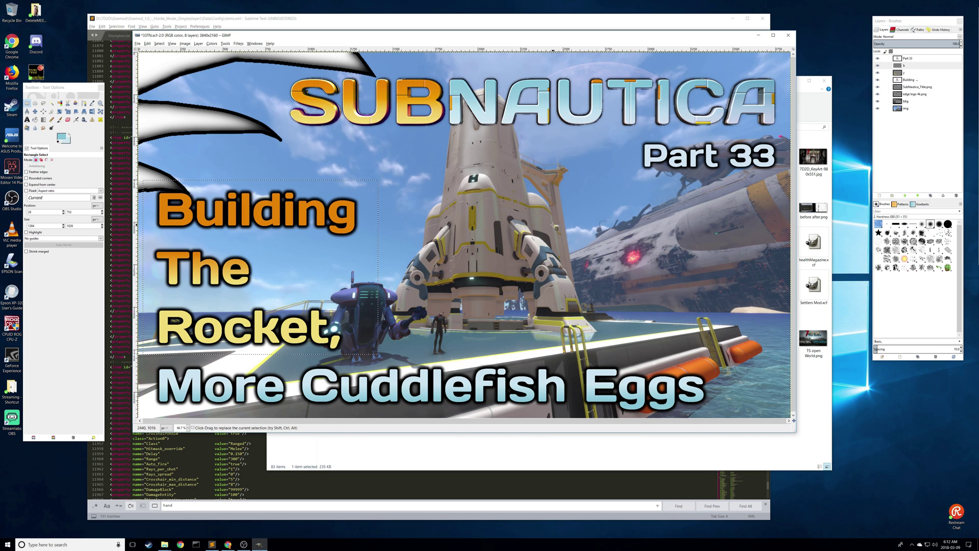
Show the 20170903_162419.jpg photo layer, examine the whole photo with the cut-out head at 50% zoom, and hide the layer
click(814, 108)
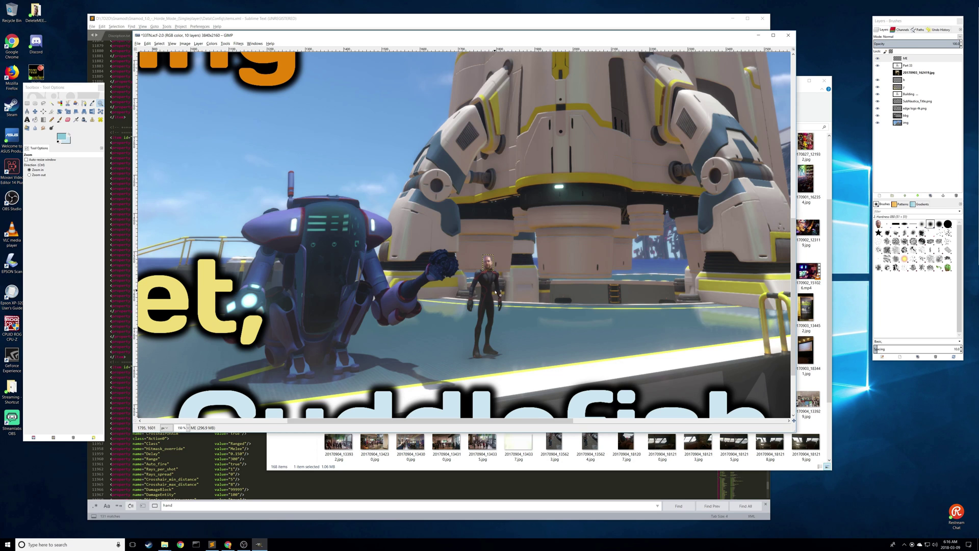
click(918, 73)
click(878, 73)
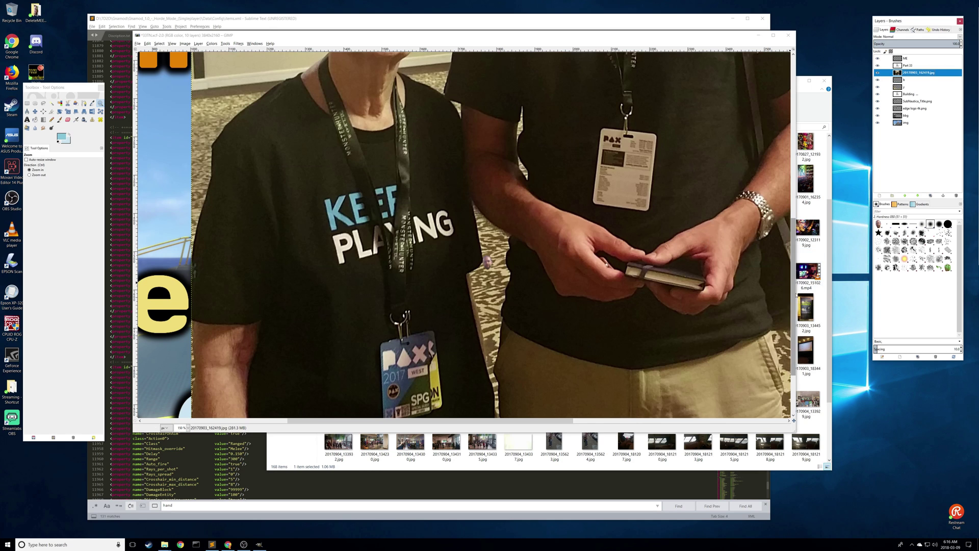
click(795, 294)
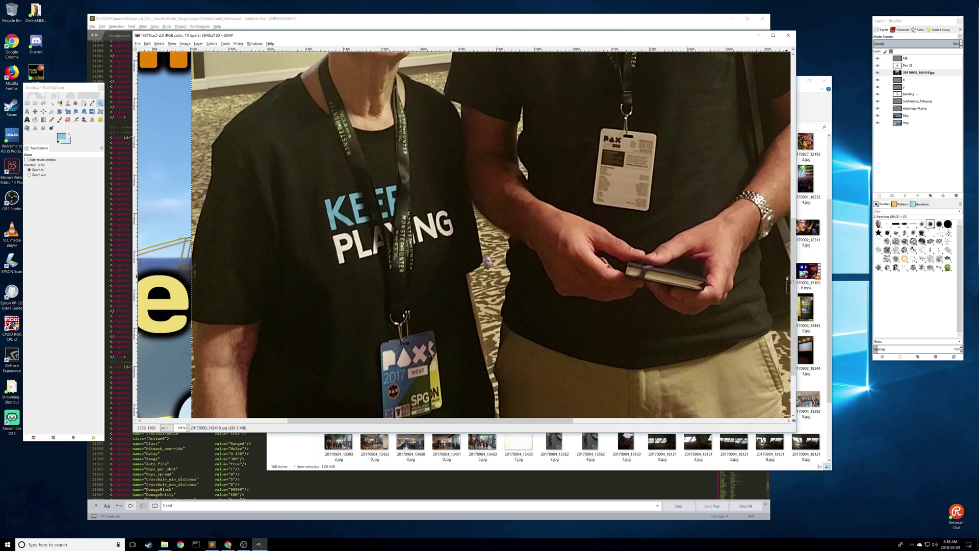
drag(788, 280, 792, 286)
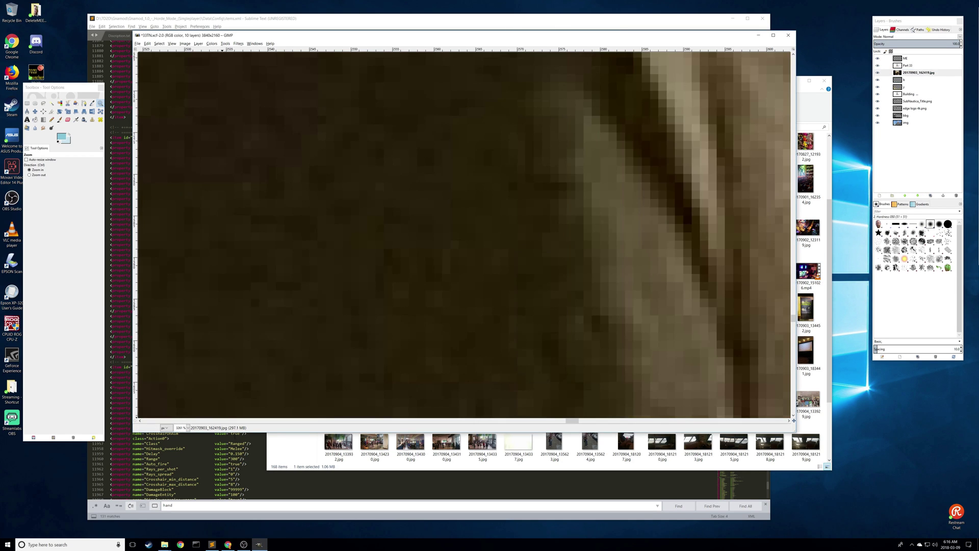
click(187, 427)
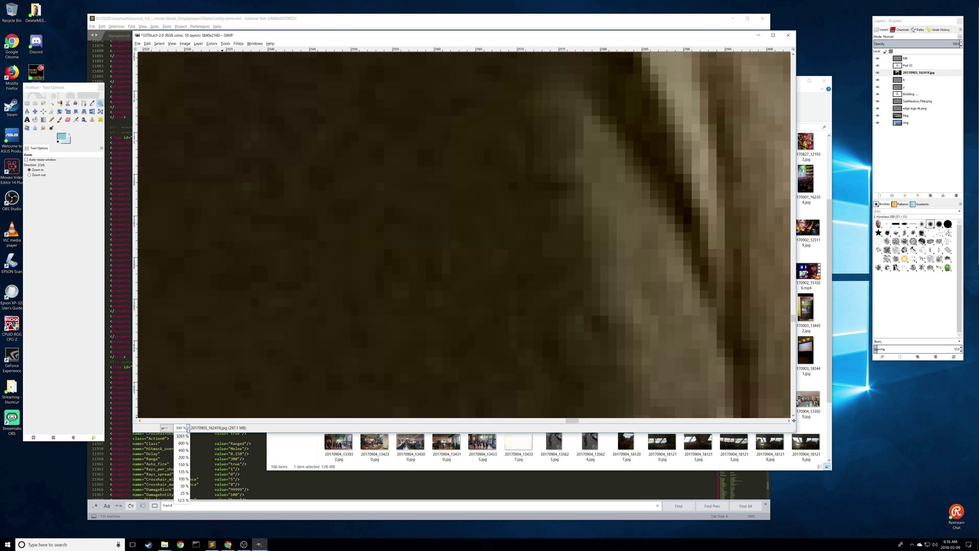
click(182, 486)
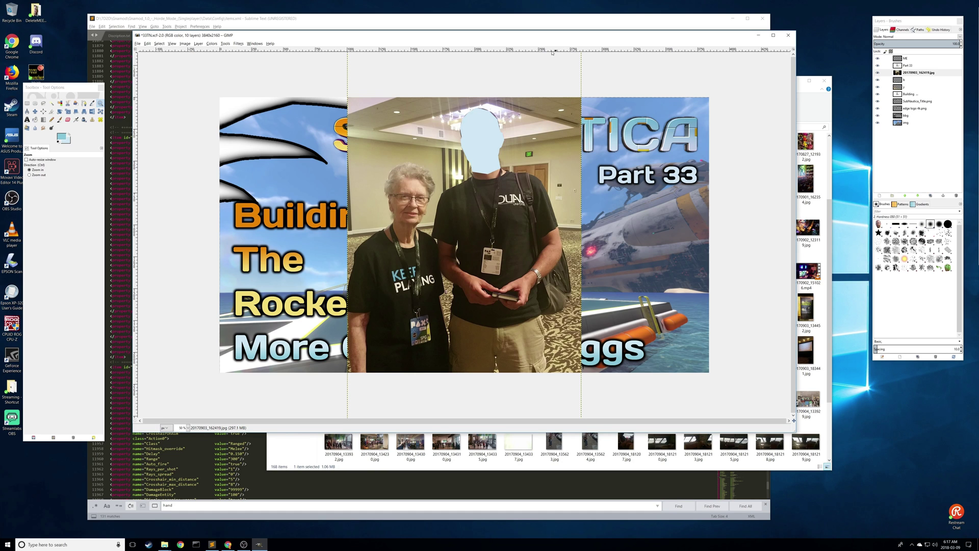
click(878, 72)
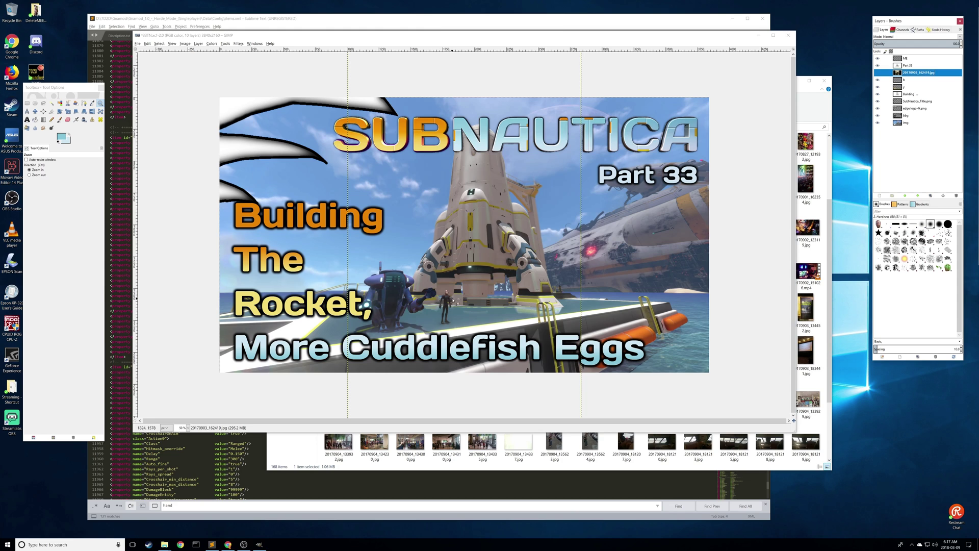
Select the img layer and examine the character standing beside the rocket up close, returning to 50% zoom
click(101, 104)
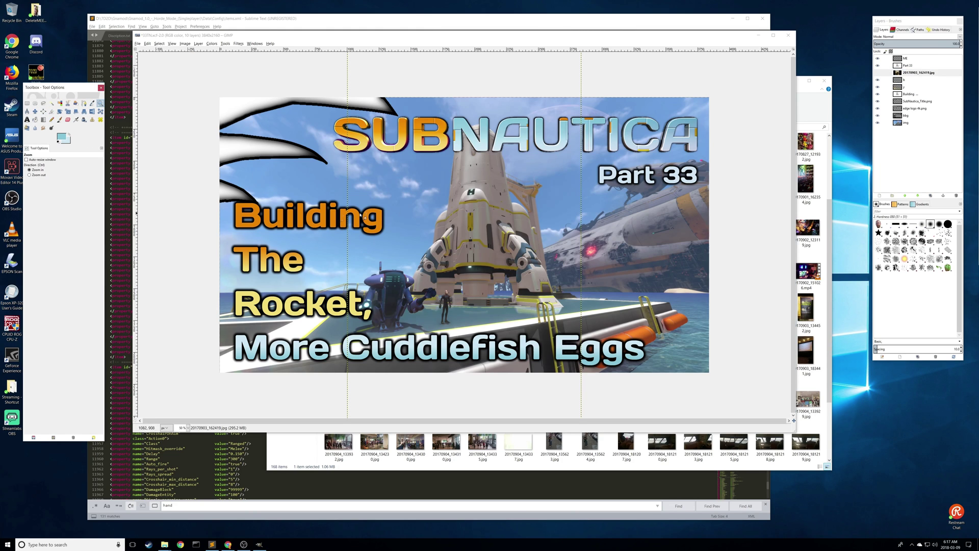
click(885, 123)
drag(350, 231, 525, 356)
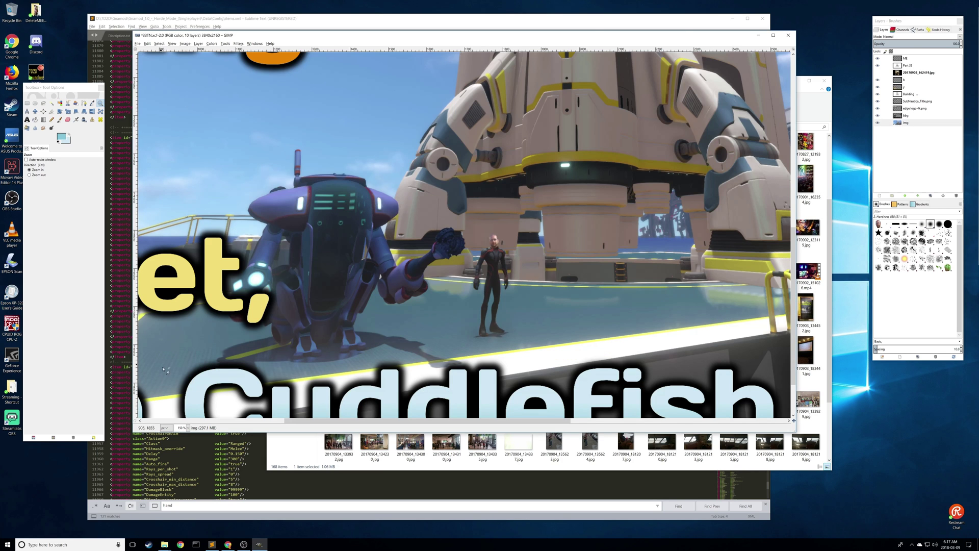
click(188, 428)
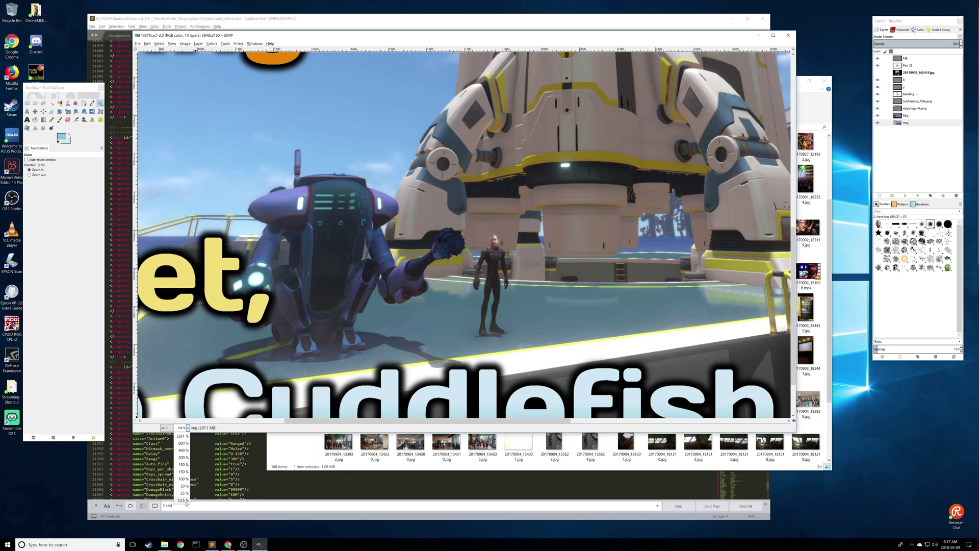
click(182, 486)
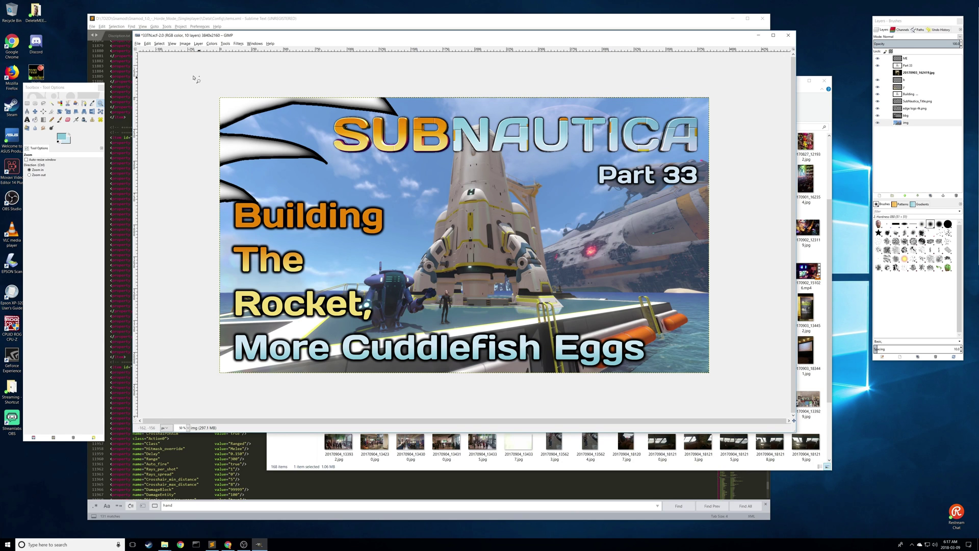
Start scaling the whole image with a width of 1280 pixels
click(185, 44)
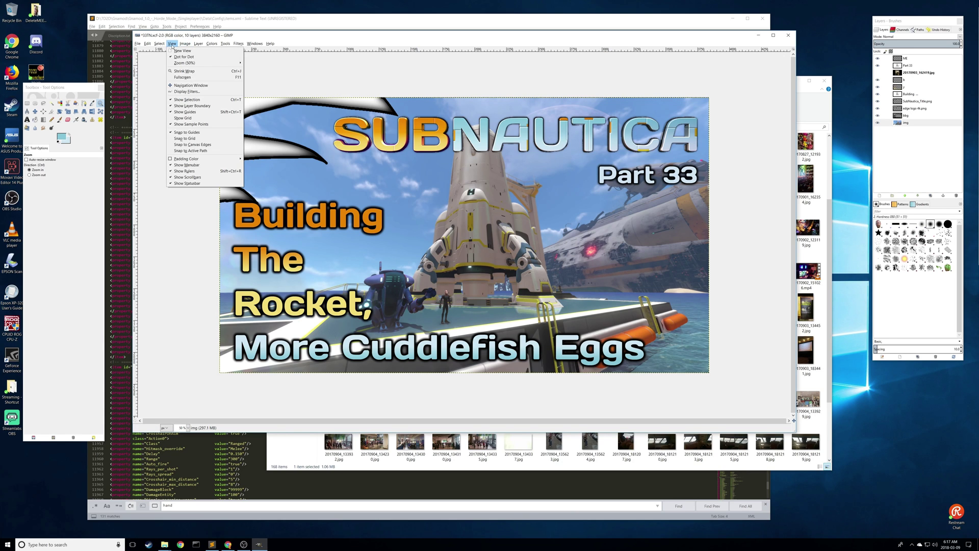
click(171, 45)
click(185, 44)
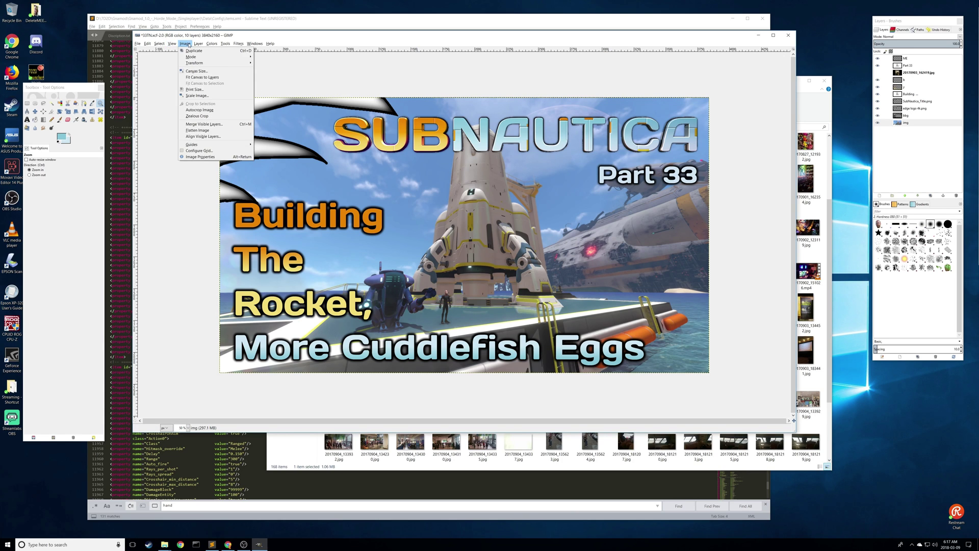
click(192, 96)
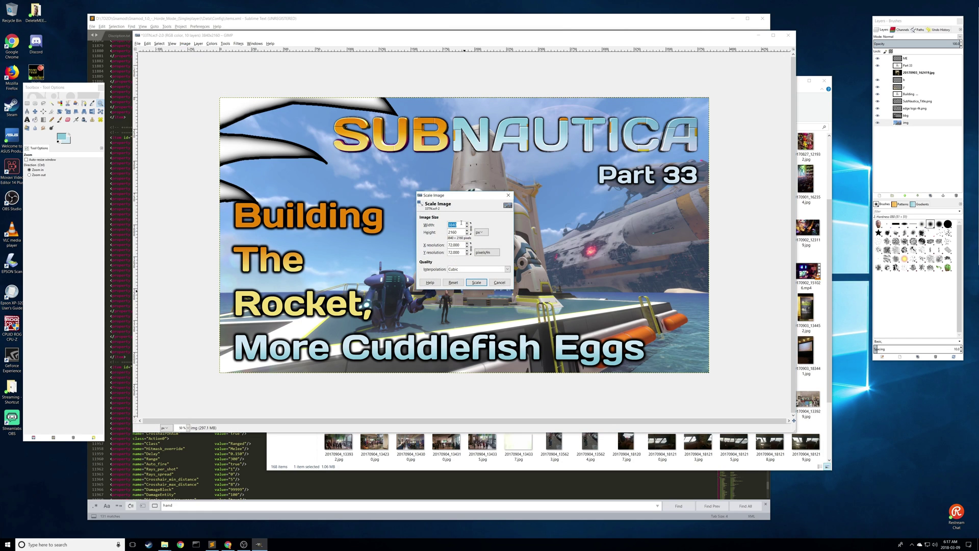
text(12)
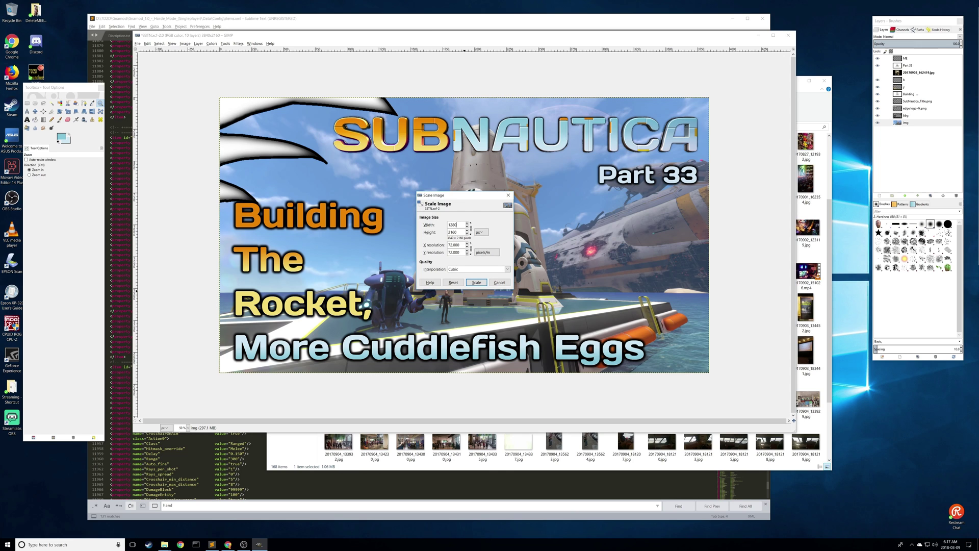